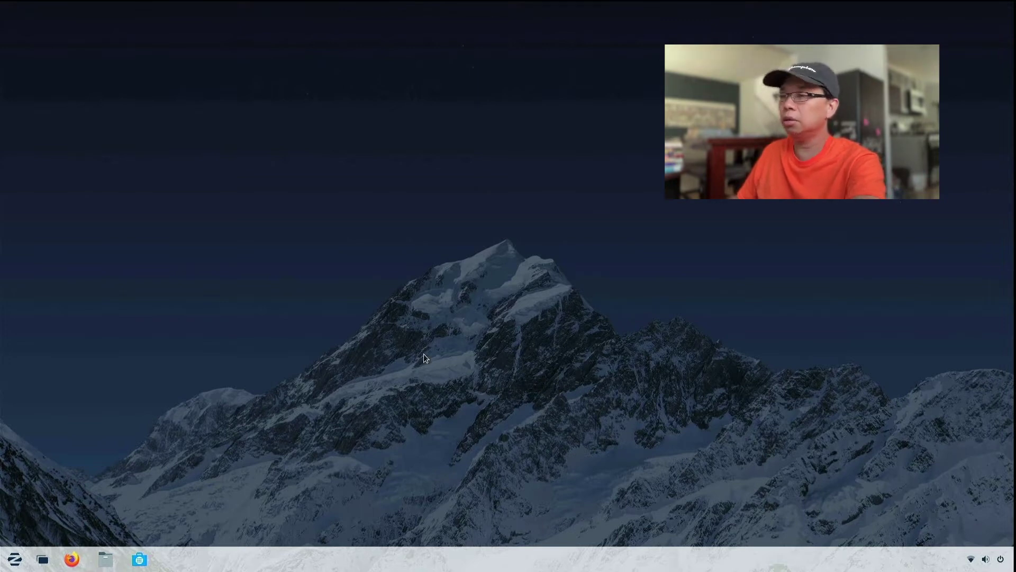
# Step: In a new terminal moved left, run 'sudo apt-get update' and 'sudo apt-get upgrade'
pyautogui.hotkey('ctrl', 'alt', 't')
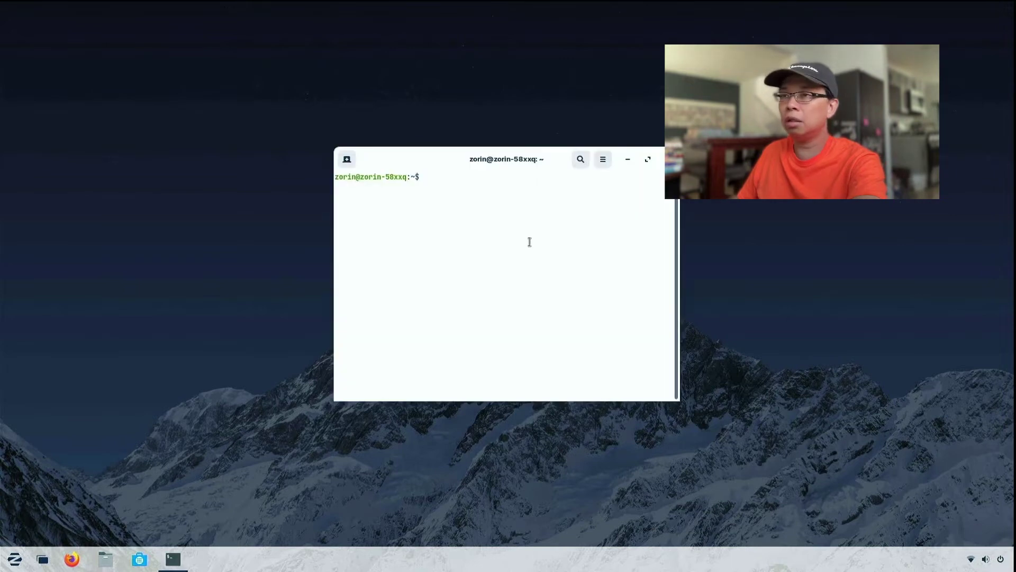
pyautogui.moveTo(453, 163); pyautogui.dragTo(281, 164)
pyautogui.write('sudo apt-get upd')
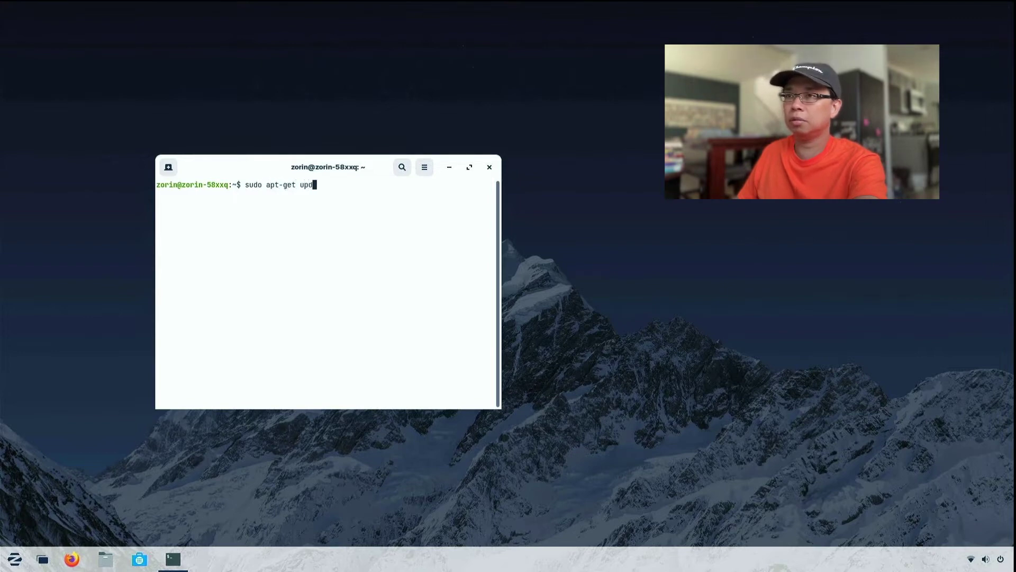
pyautogui.write('ate')
pyautogui.press('Return')
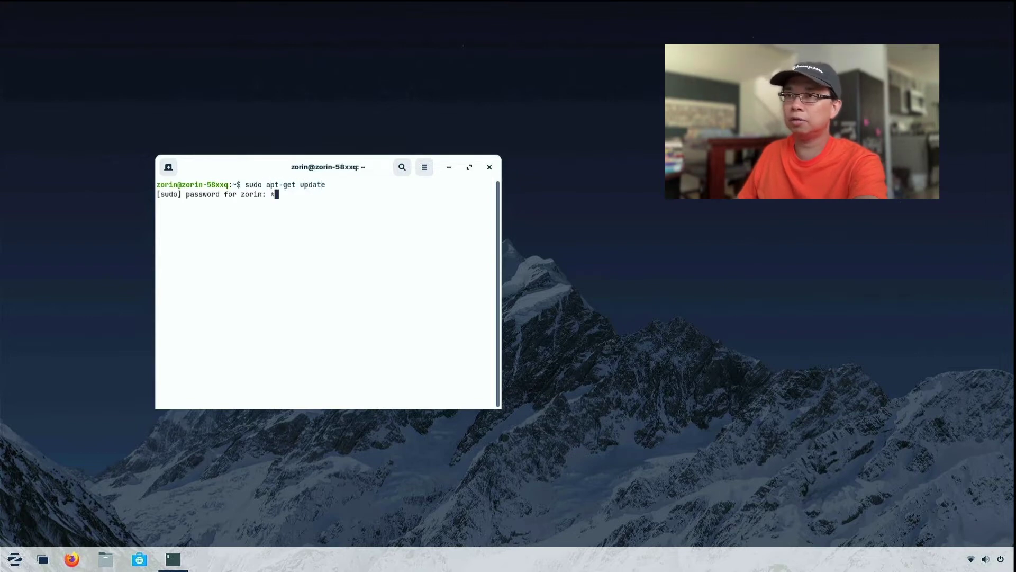
pyautogui.press('Return')
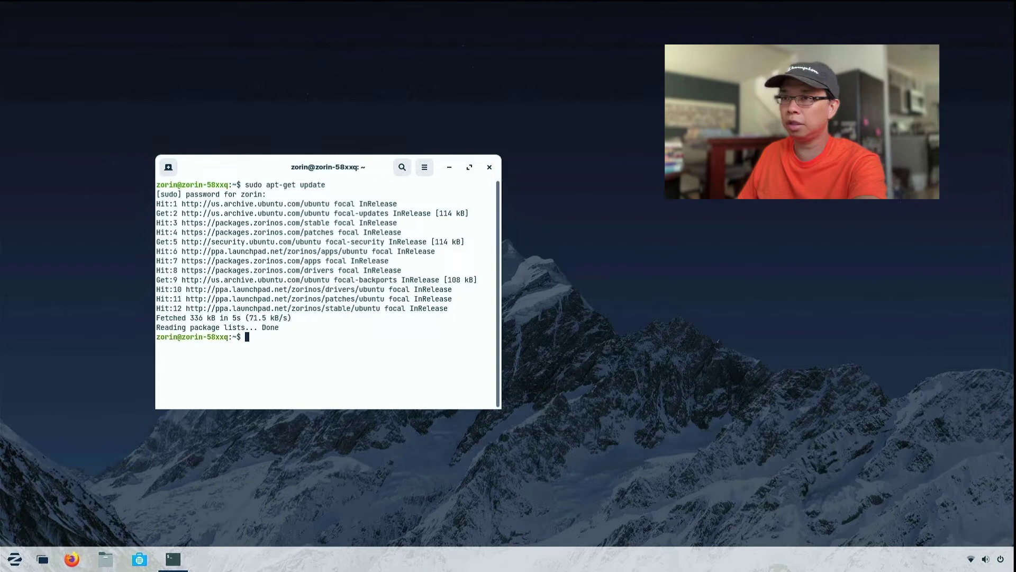
pyautogui.write('sudo apt-get upgr')
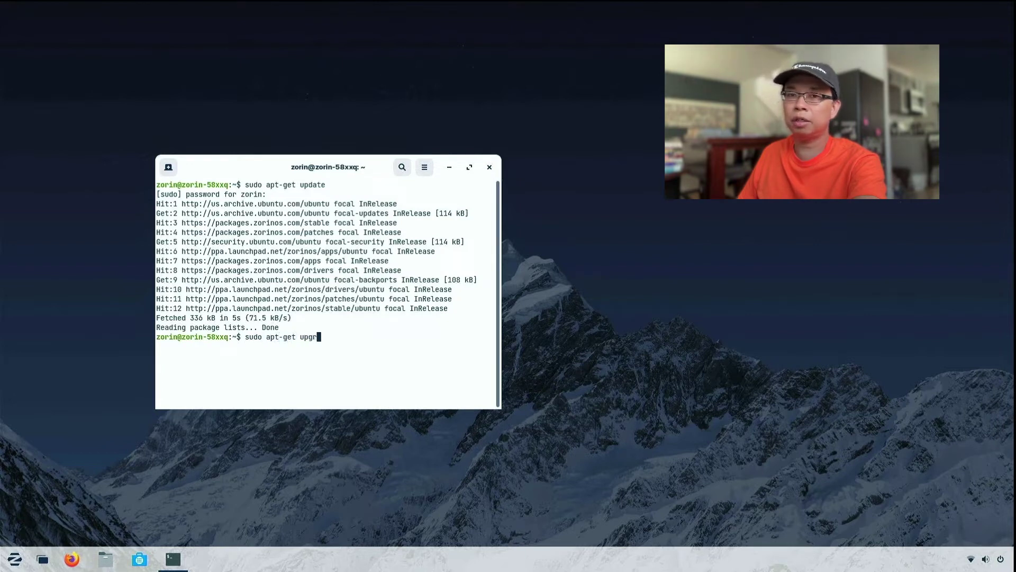
pyautogui.write('ade')
pyautogui.press('Return')
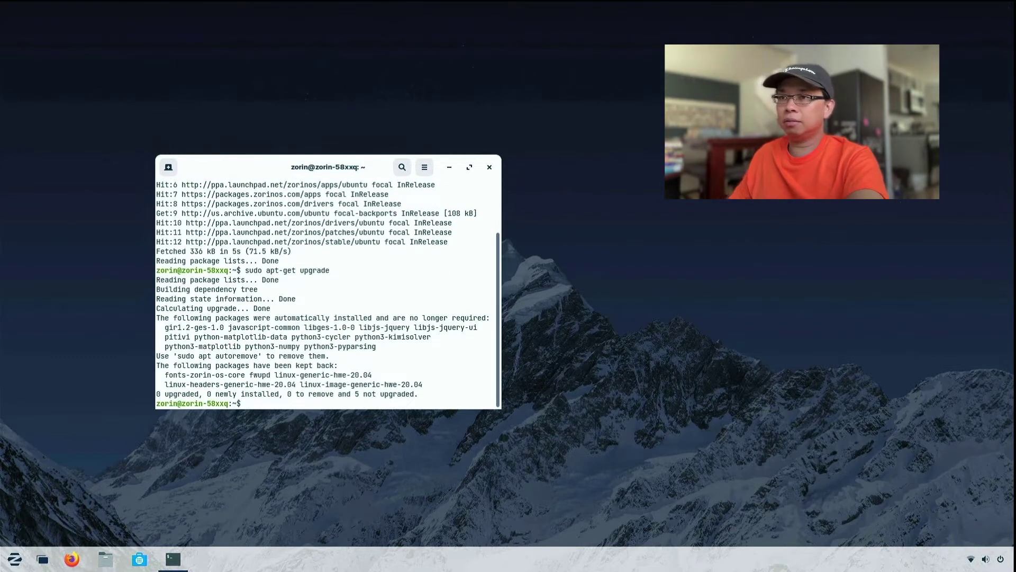
pyautogui.write('sudo apt-g')
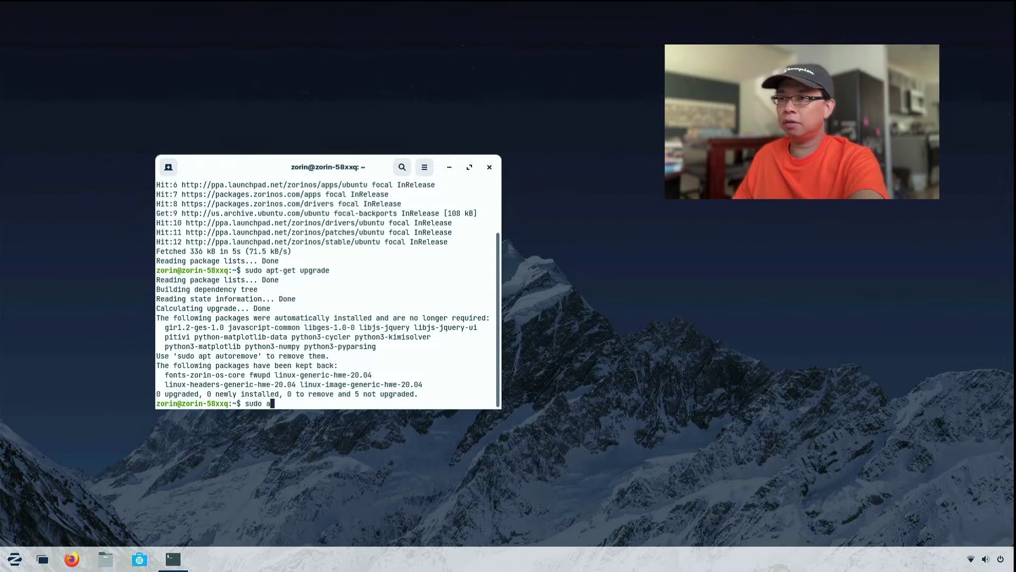
pyautogui.write('et install openj')
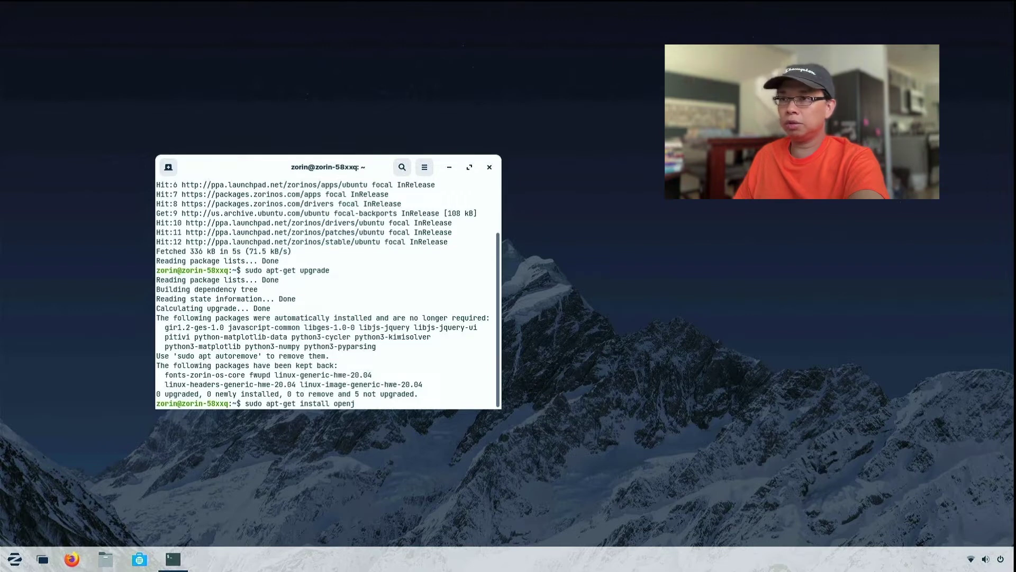
pyautogui.write('dk-11')
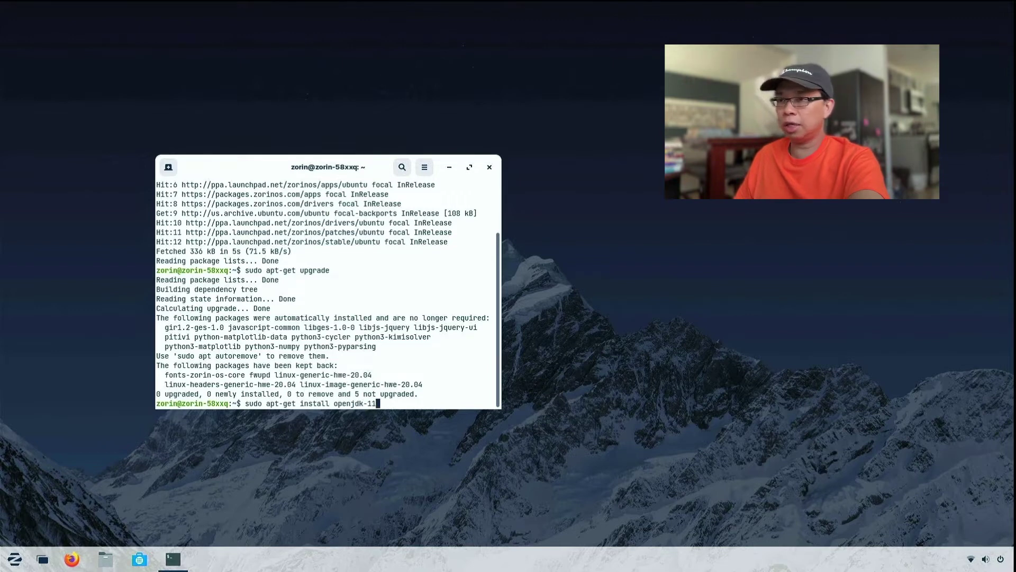
pyautogui.write('-jdk')
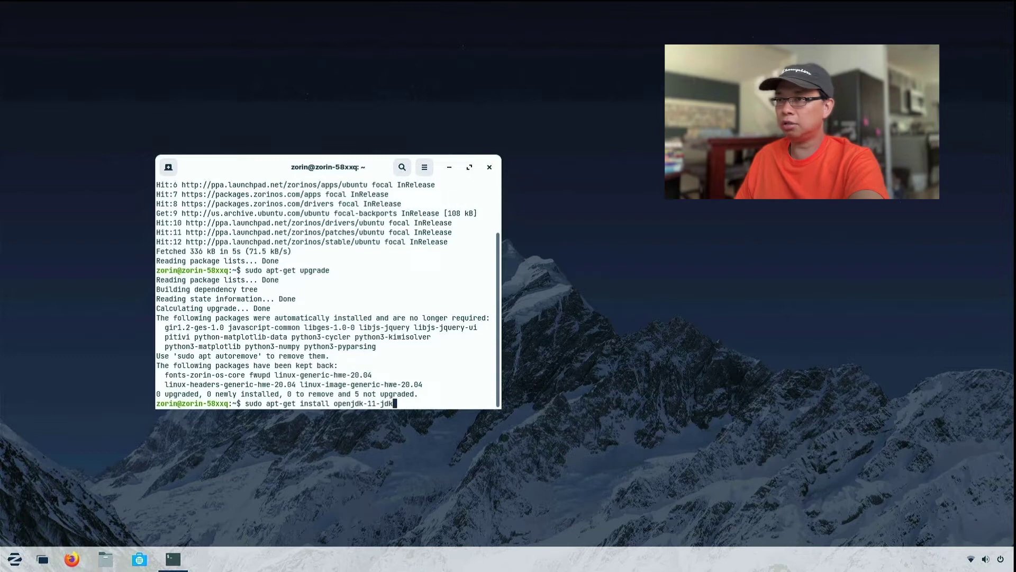
# Step: Install openjdk-11-jdk with 'sudo apt-get install', accepting its 21 additional packages
pyautogui.press('Return')
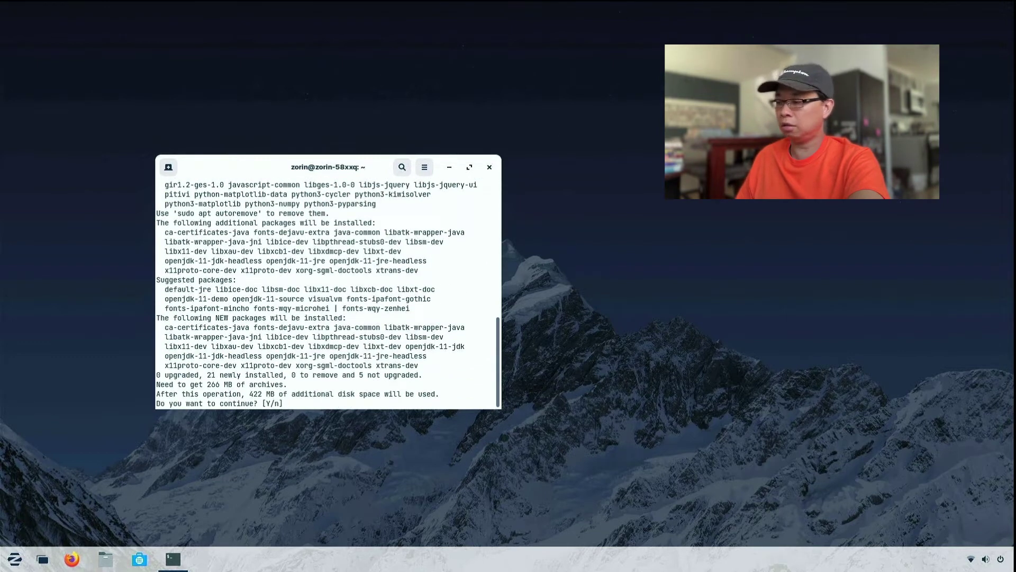
pyautogui.write('y')
pyautogui.press('Return')
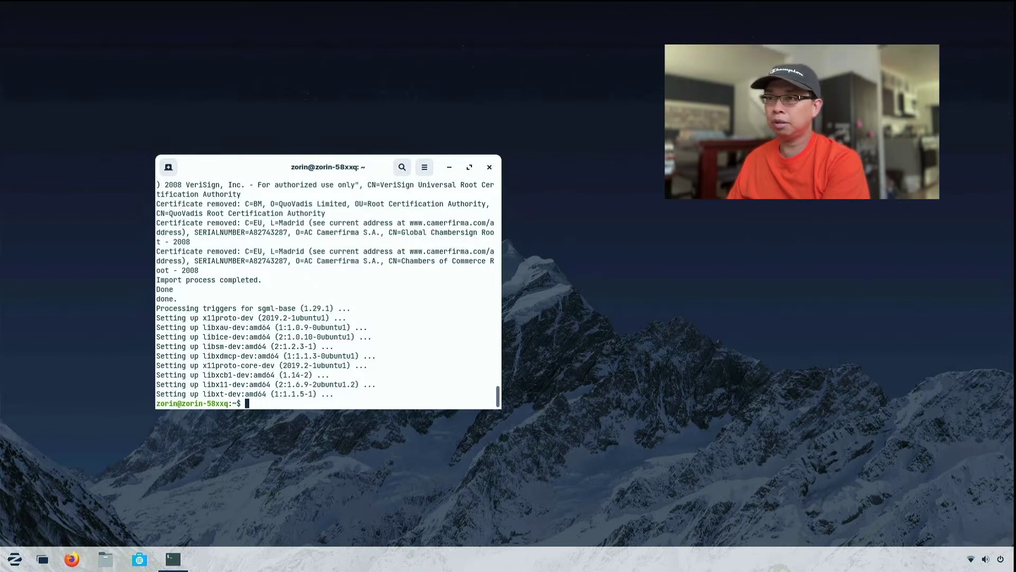
pyautogui.write('wget')
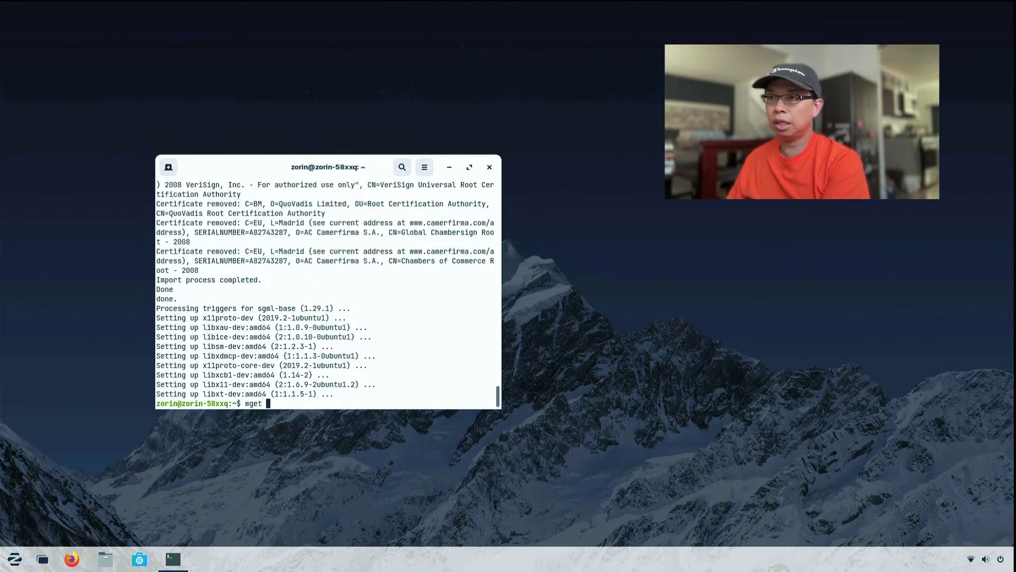
pyautogui.write(' http://simon')
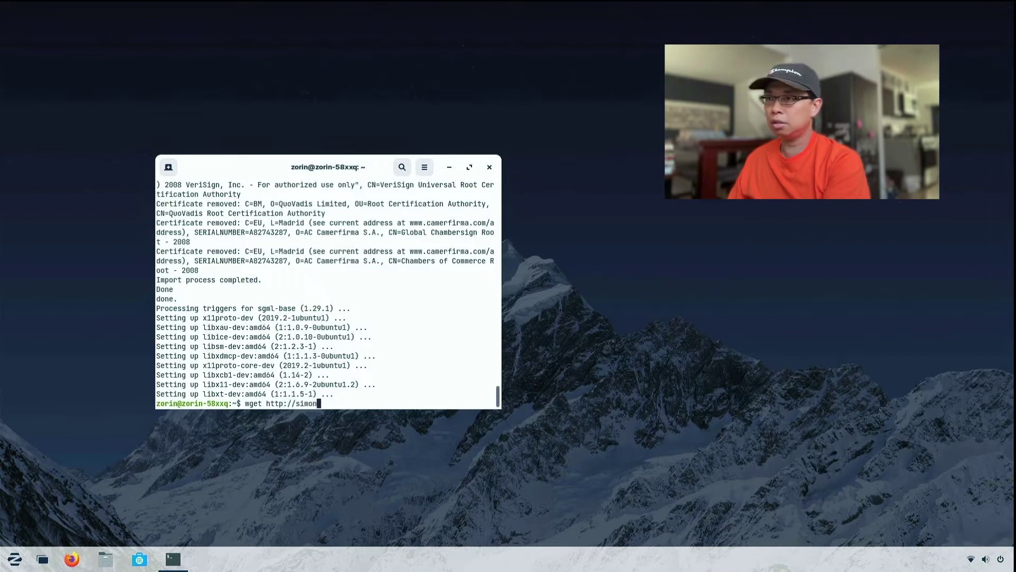
pyautogui.write('du')
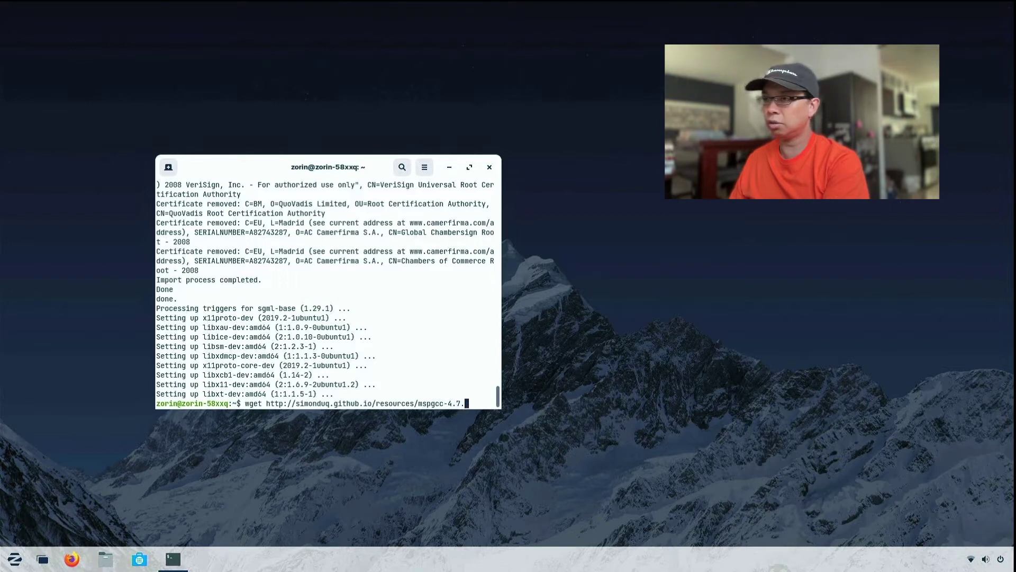
pyautogui.write('2-')
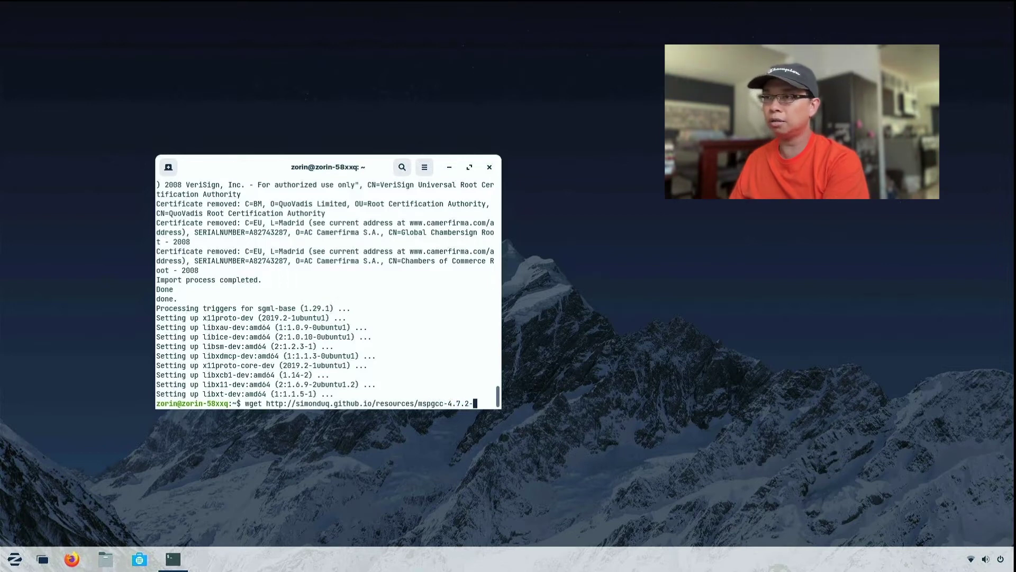
pyautogui.write('compiled')
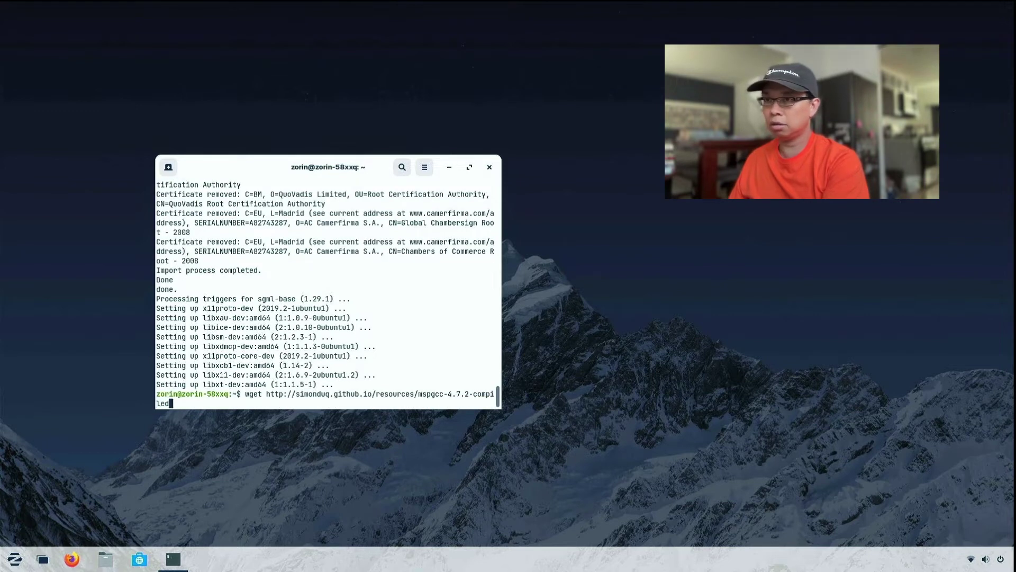
pyautogui.write('.tar.bz2')
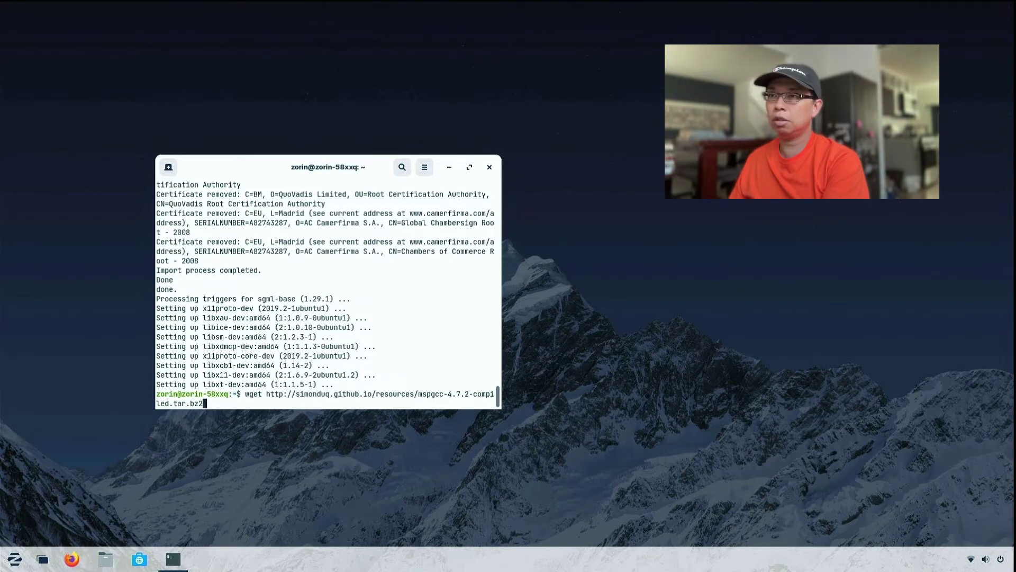
# Step: Download mspgcc-4.7.2-compiled.tar.bz2 (73M) from simonduq.github.io with wget
pyautogui.press('Return')
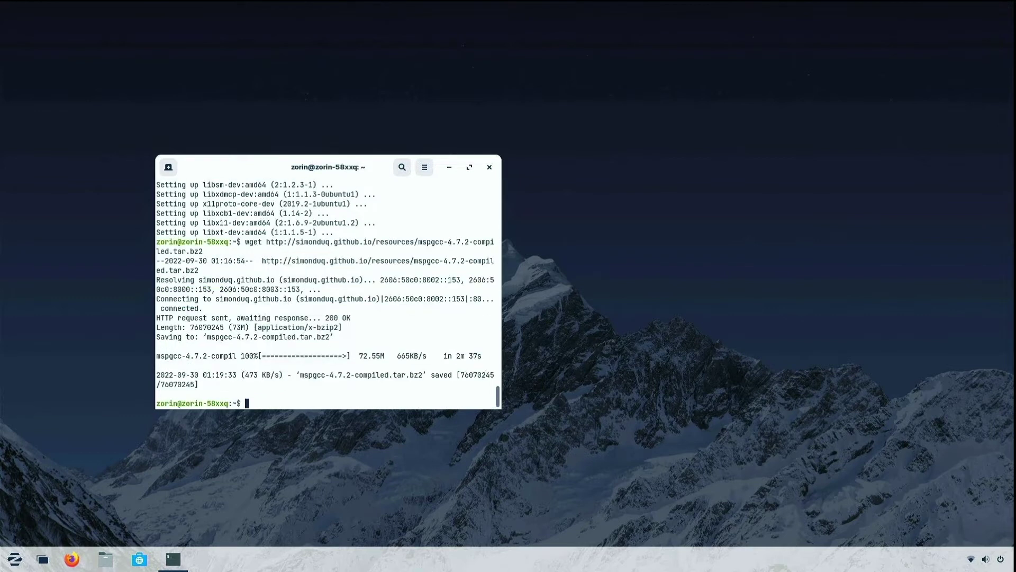
# Step: Extract the mspgcc-4.7.2 archive and list the home folder to find msp430
pyautogui.hotkey('ctrl', 'l')
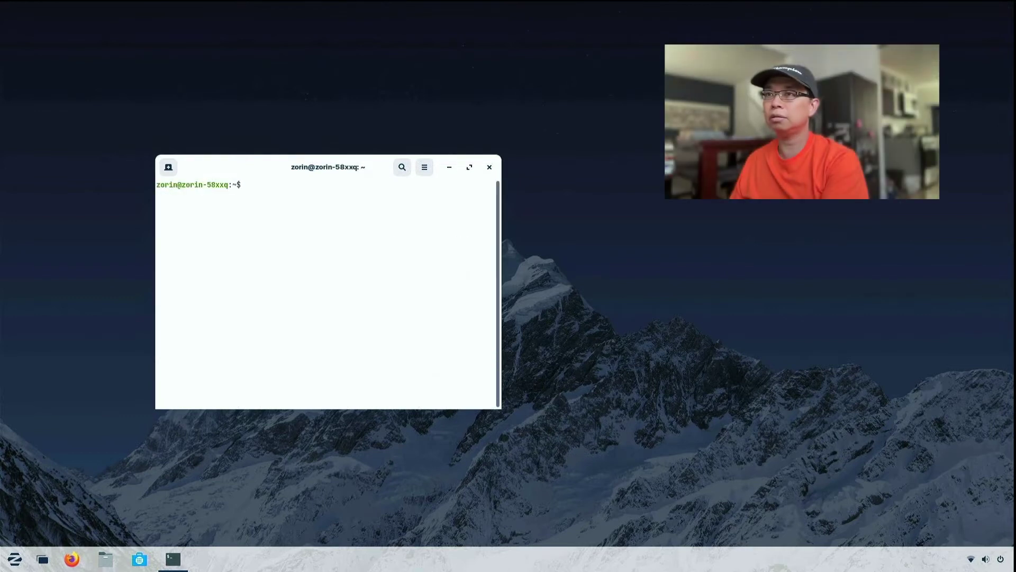
pyautogui.write('tar ')
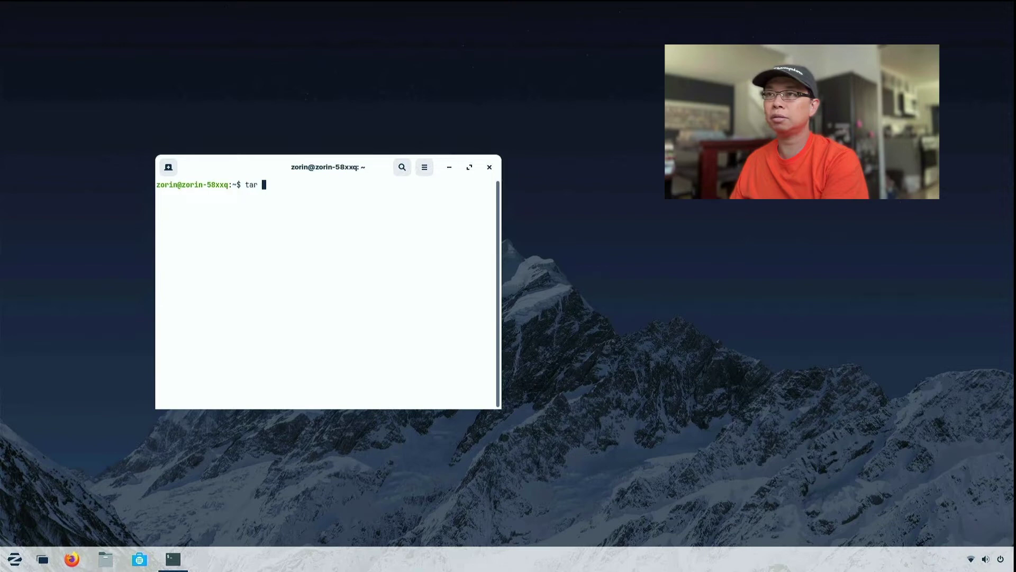
pyautogui.write('--bzip')
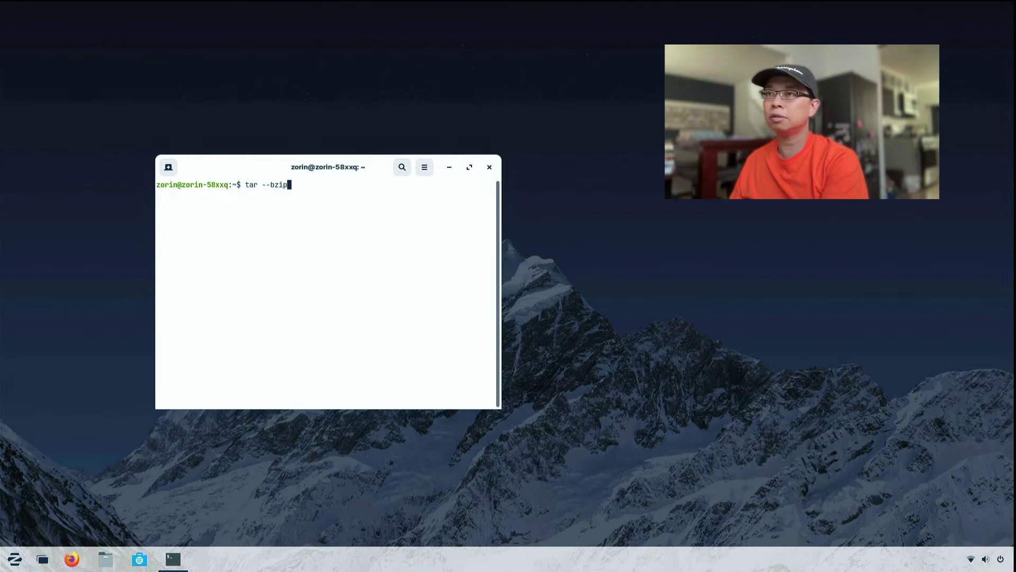
pyautogui.write('2 -')
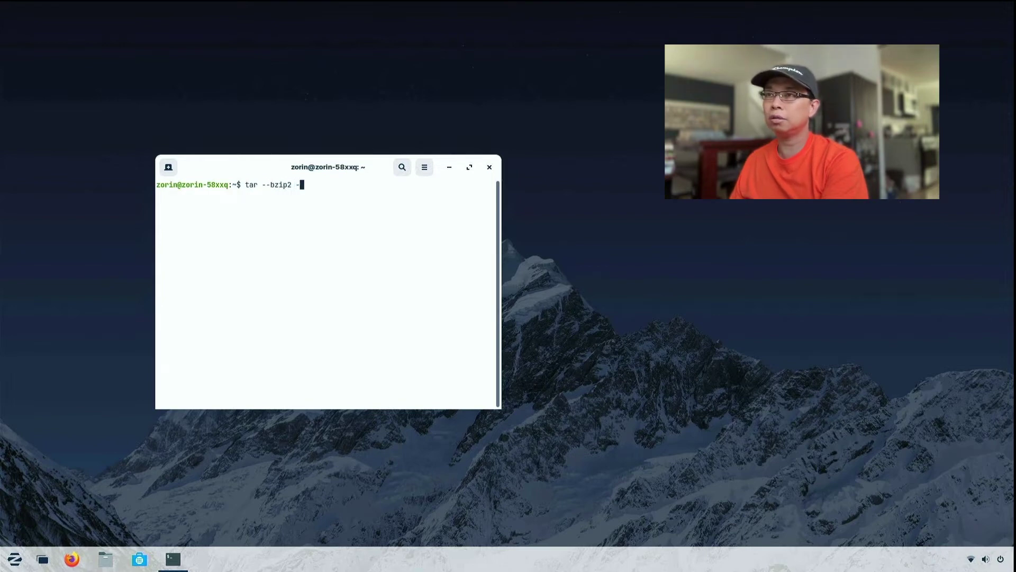
pyautogui.write('xf ')
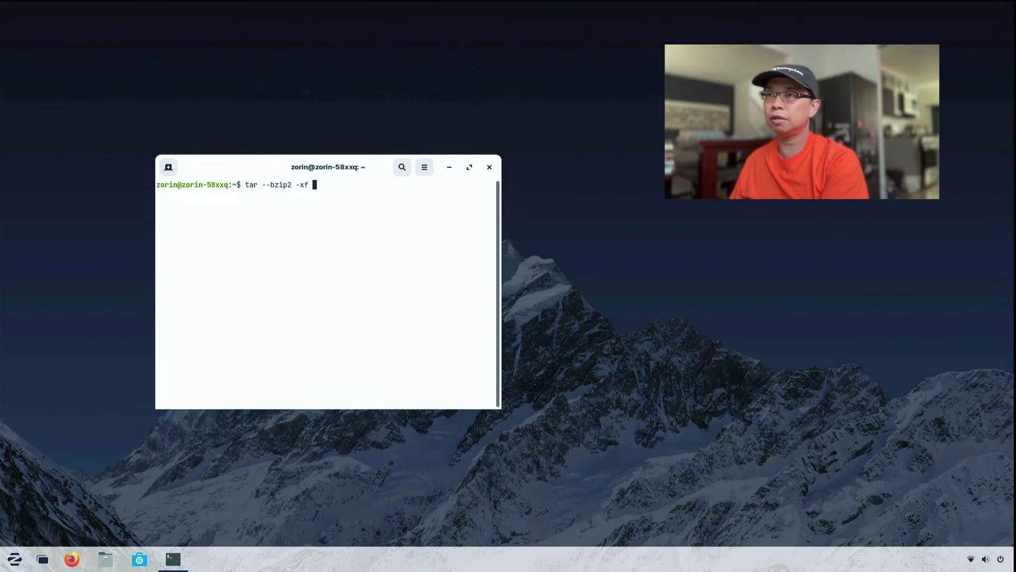
pyautogui.write('mspc')
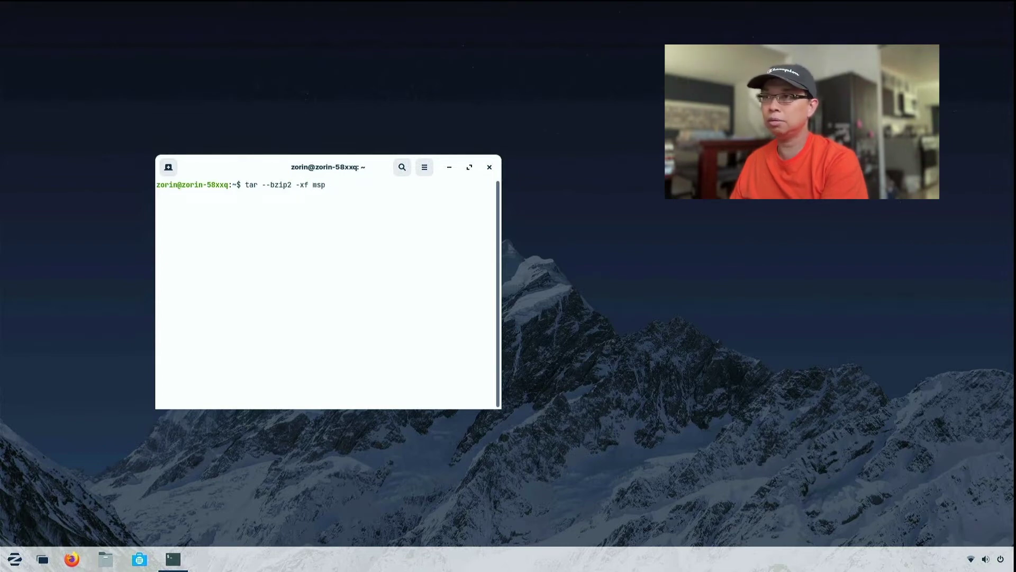
pyautogui.press('Tab')
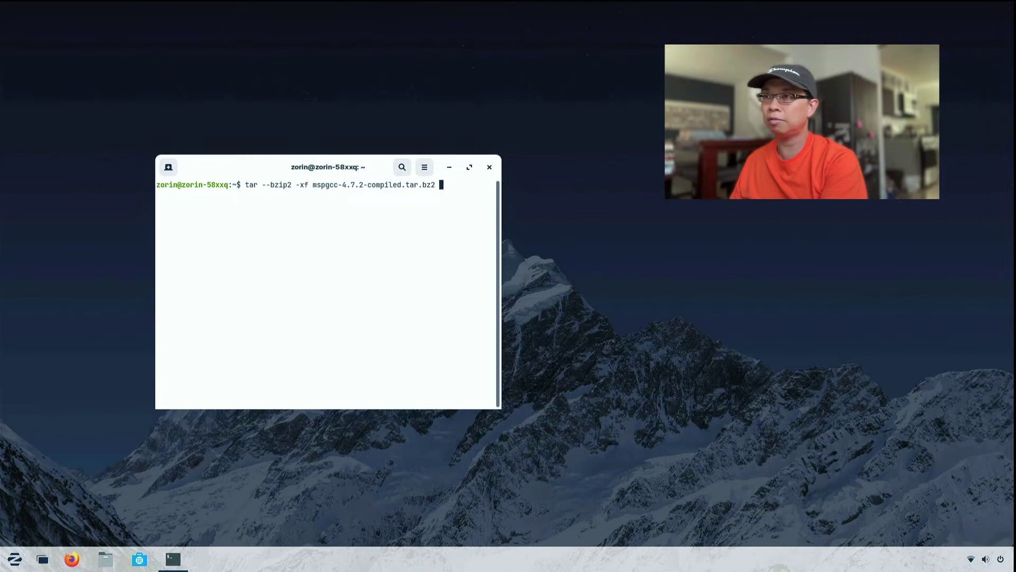
pyautogui.press('Return')
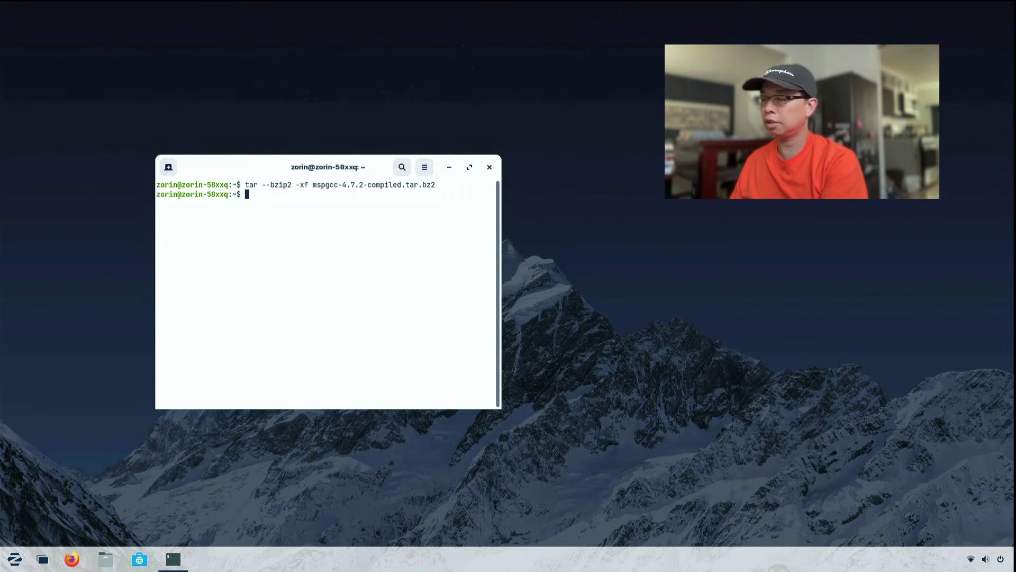
pyautogui.write('ls')
pyautogui.press('Return')
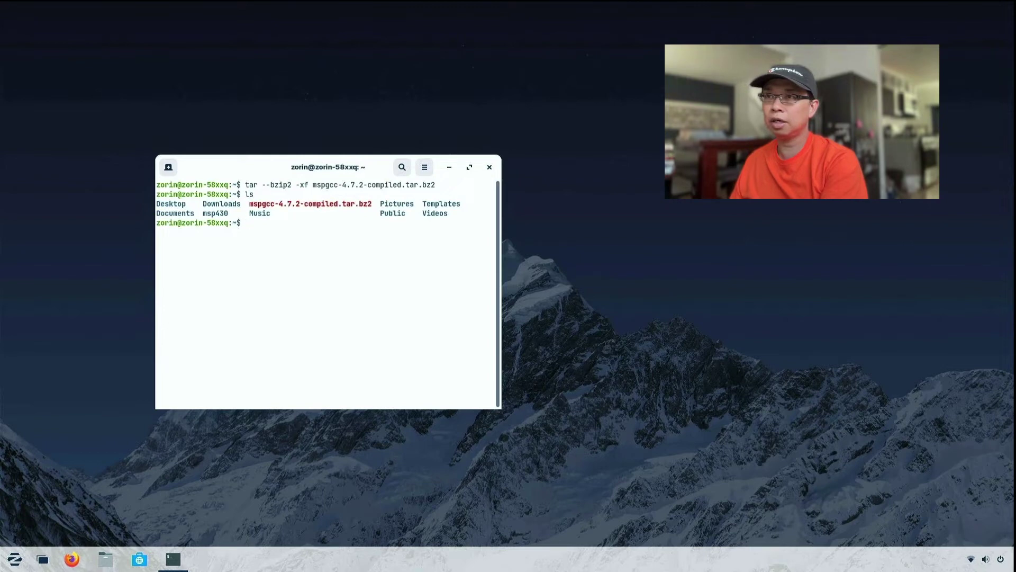
pyautogui.write('sudo cp')
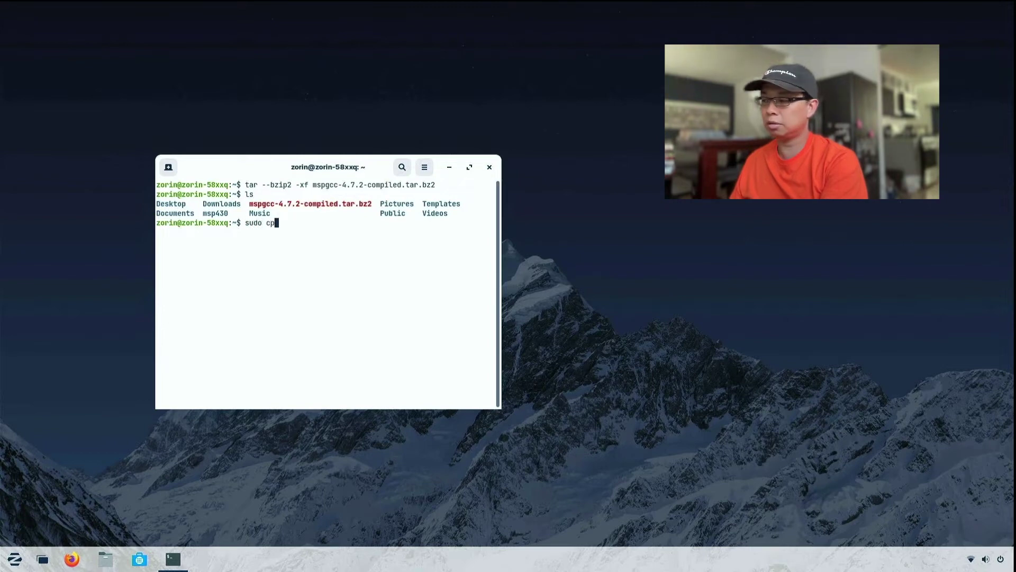
pyautogui.write(' -R ms')
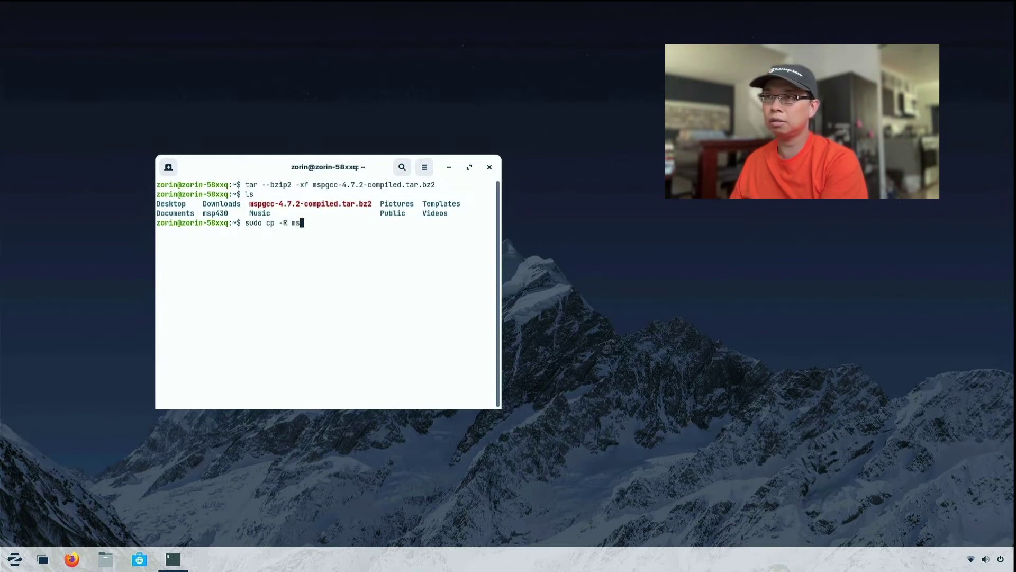
pyautogui.write('p')
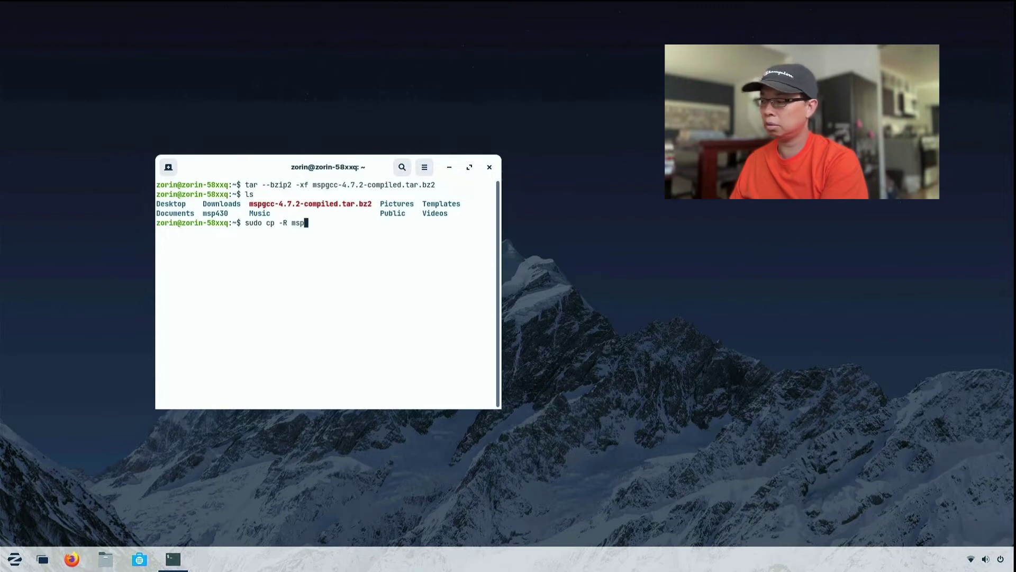
pyautogui.write('430')
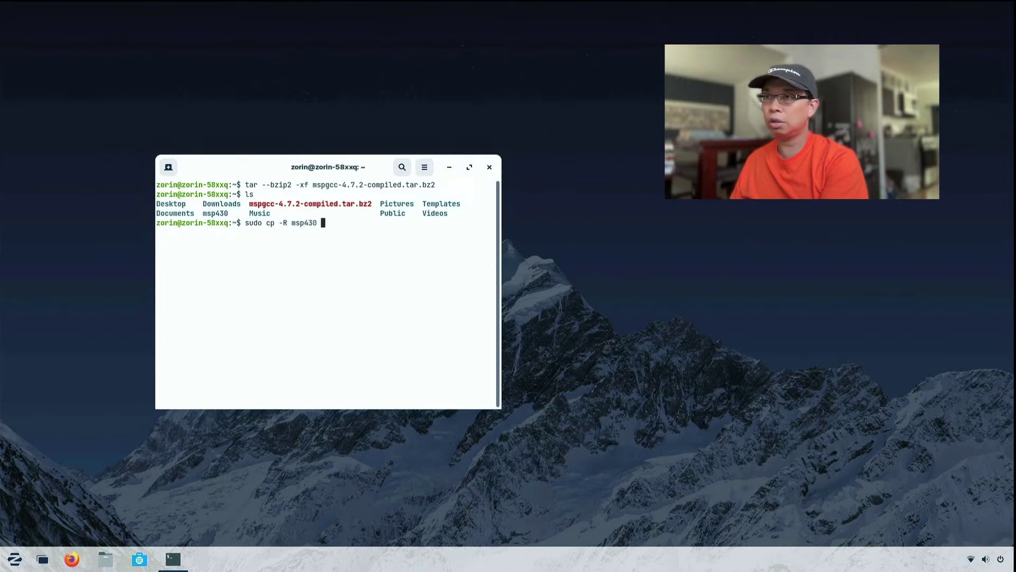
pyautogui.write(' /usr')
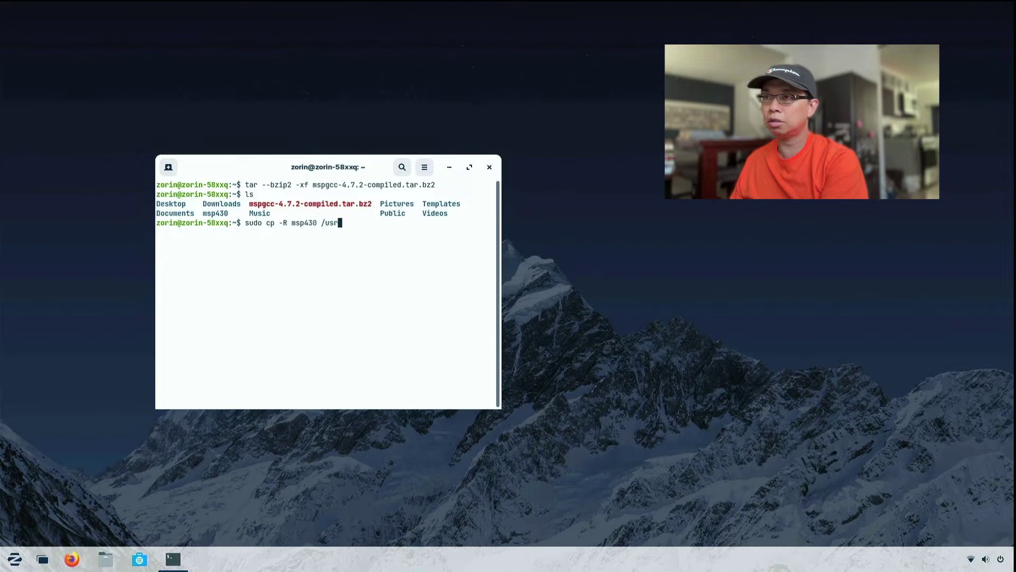
pyautogui.write('/local')
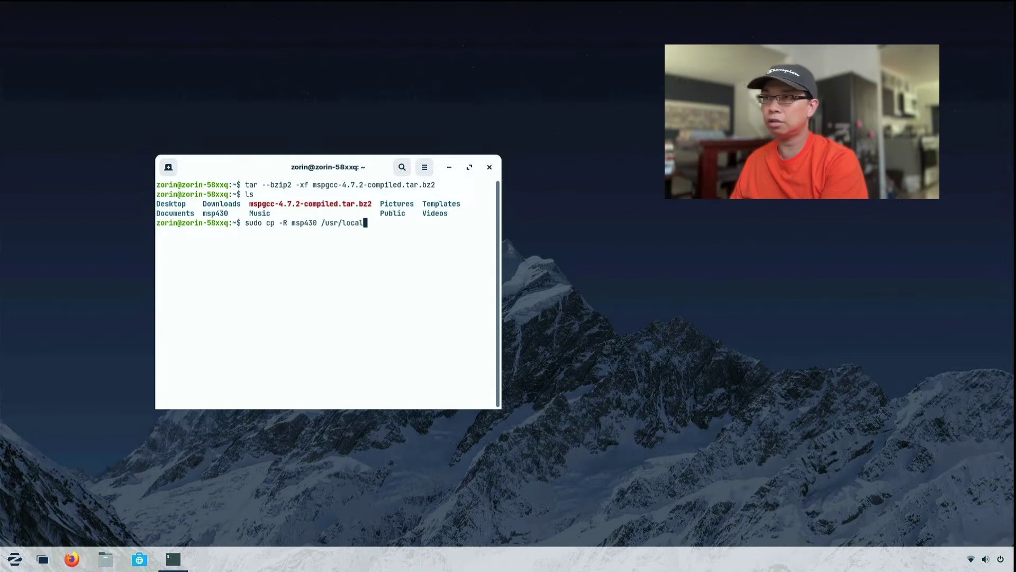
pyautogui.write('/')
# Step: Copy msp430 into /usr/local and confirm msp430-gcc -v reports version 4.7.2
pyautogui.press('Return')
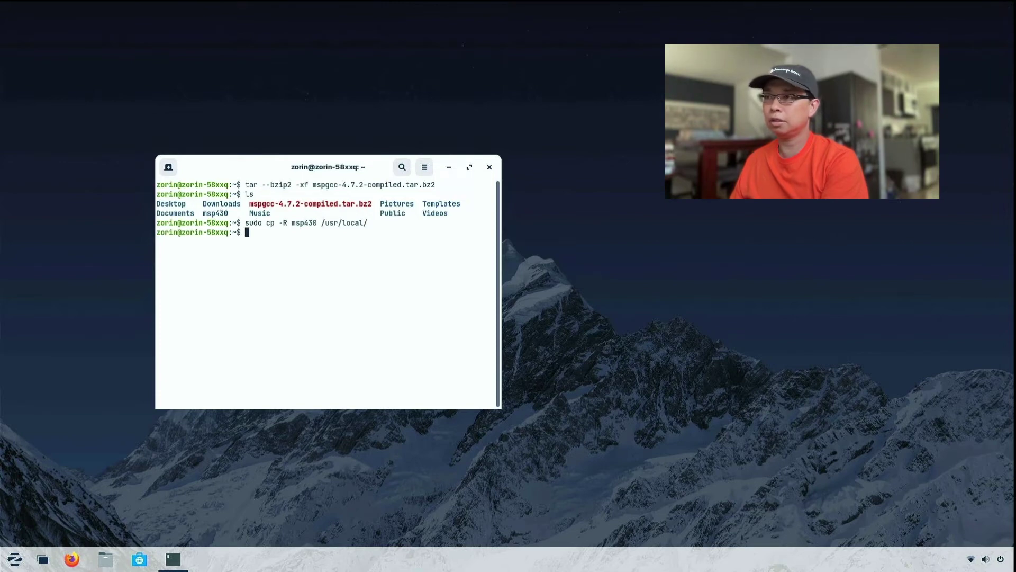
pyautogui.write('/')
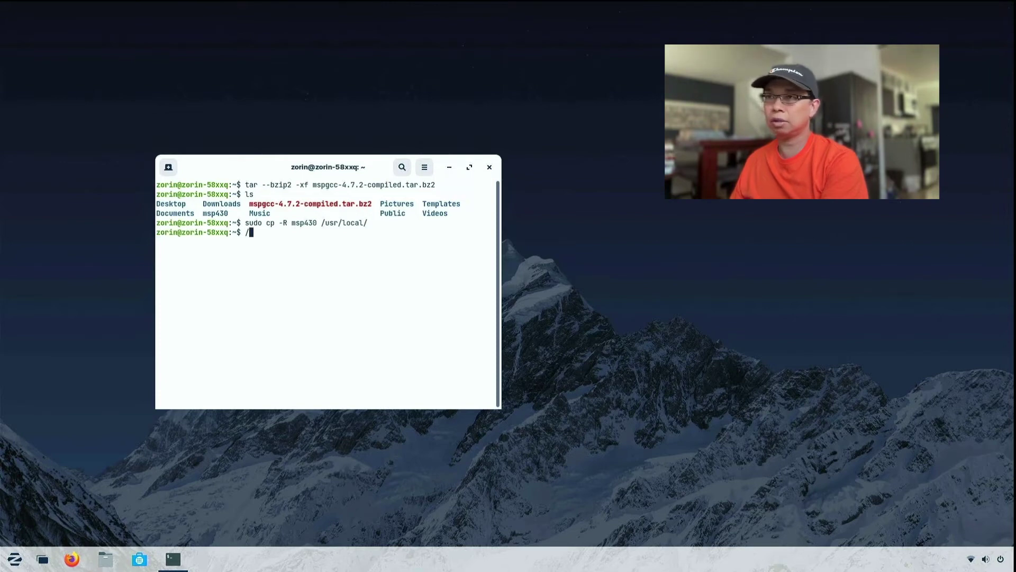
pyautogui.write('usr/;p')
pyautogui.press('BackSpace')
pyautogui.press('BackSpace')
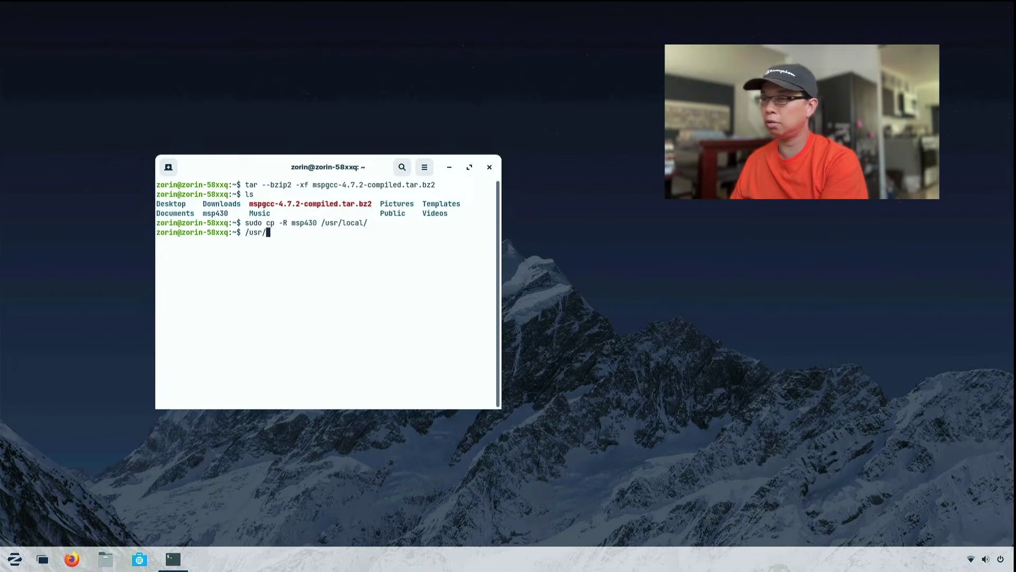
pyautogui.write('local/b')
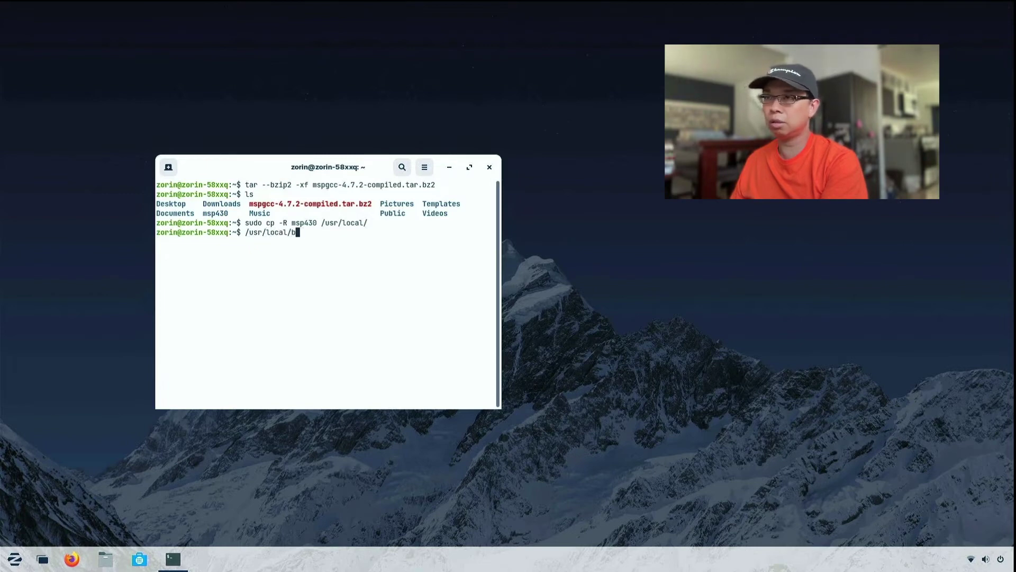
pyautogui.press('BackSpace')
pyautogui.write('msp430/b')
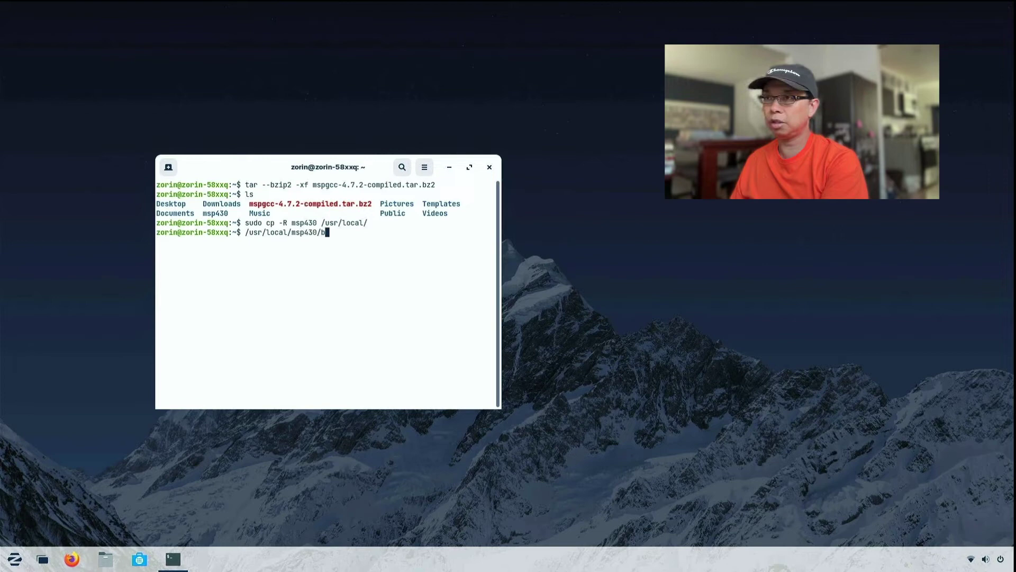
pyautogui.write('in/')
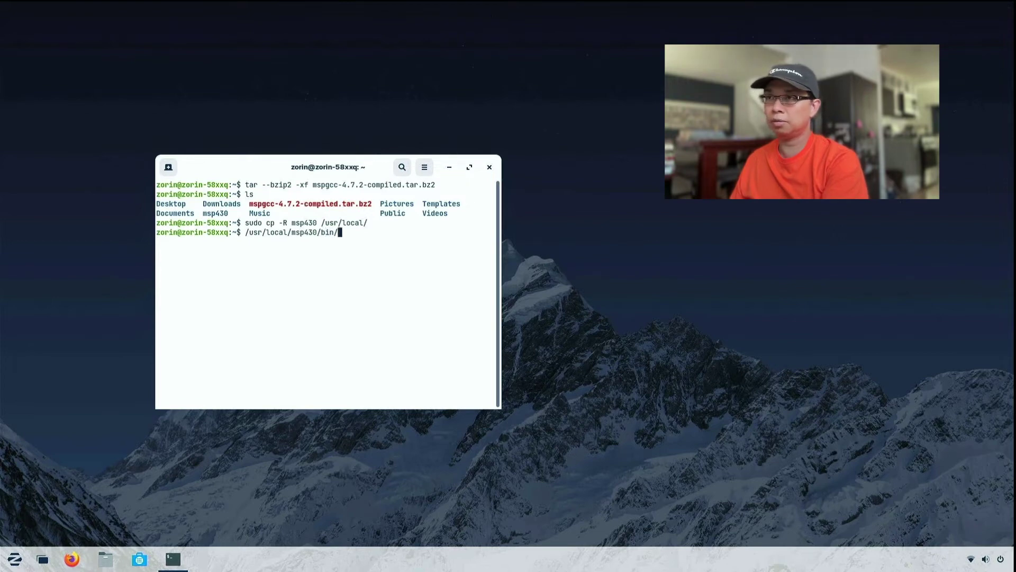
pyautogui.write('msp430-gc')
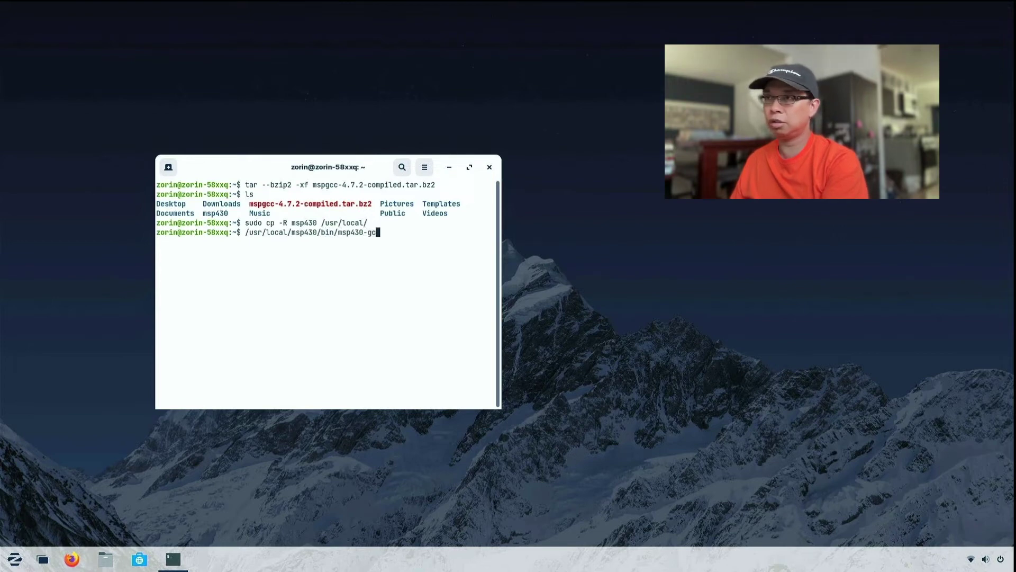
pyautogui.write('c -v')
pyautogui.press('Return')
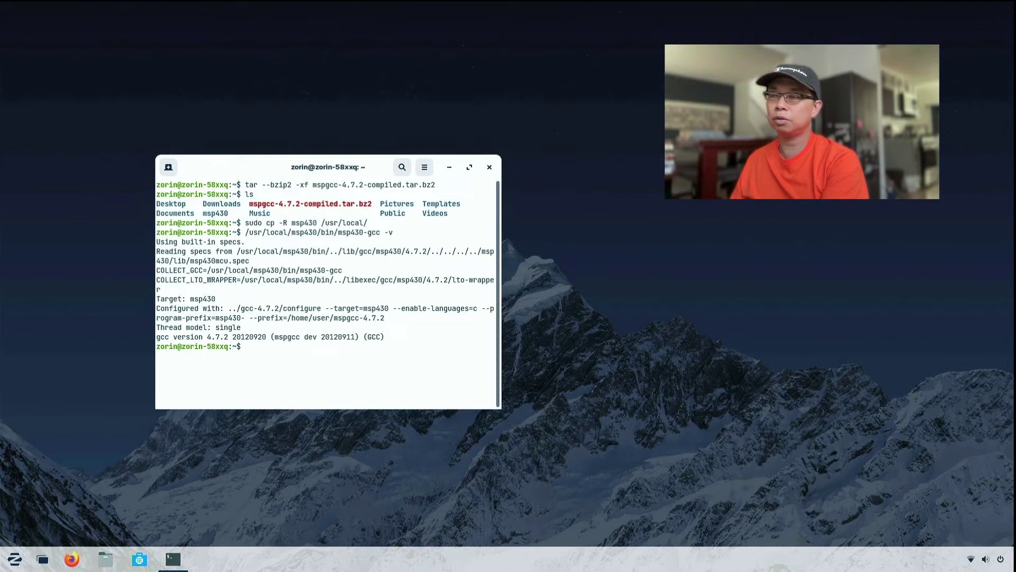
pyautogui.write('clear')
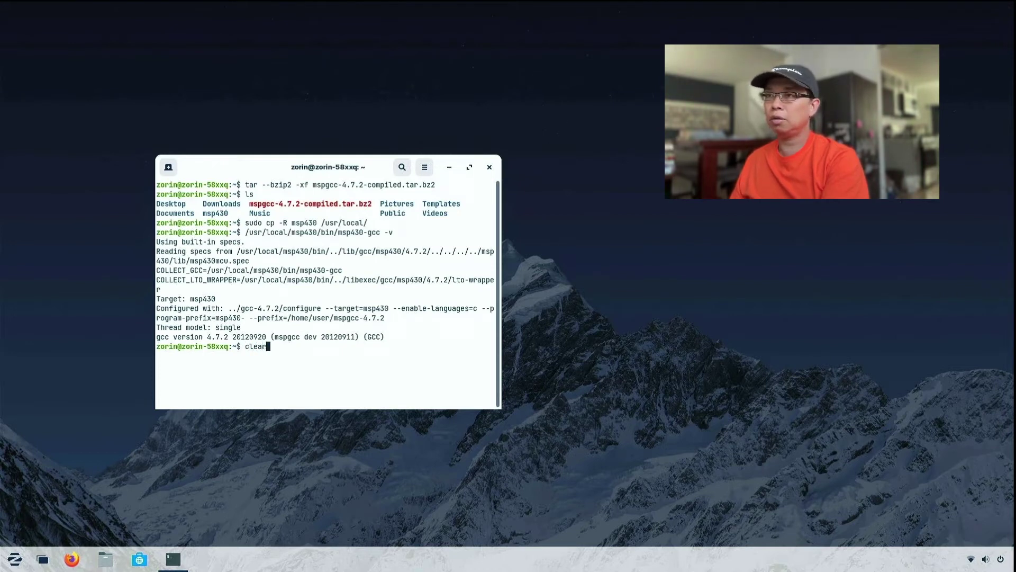
pyautogui.press('Return')
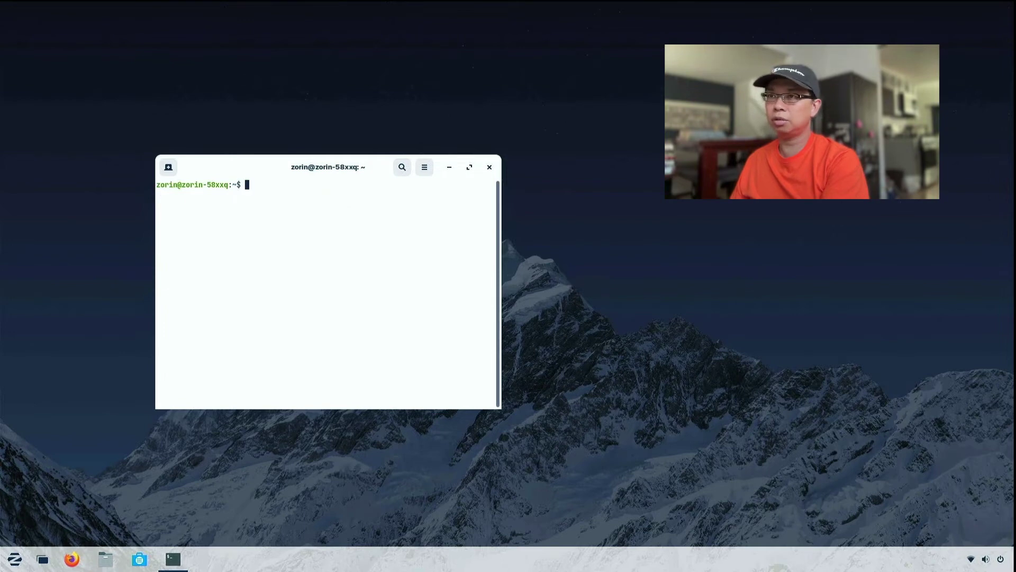
pyautogui.write('git c')
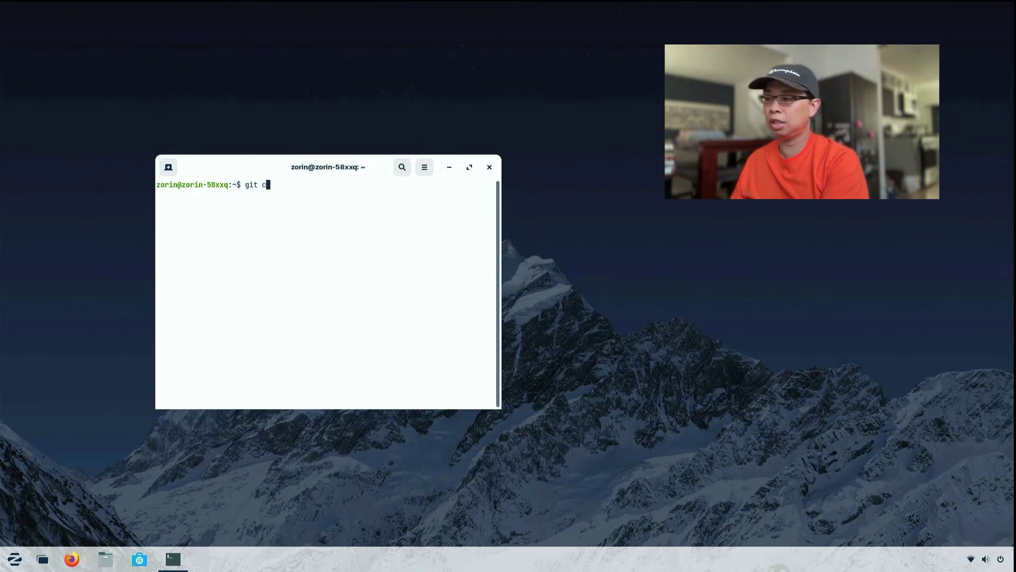
pyautogui.write('lone h')
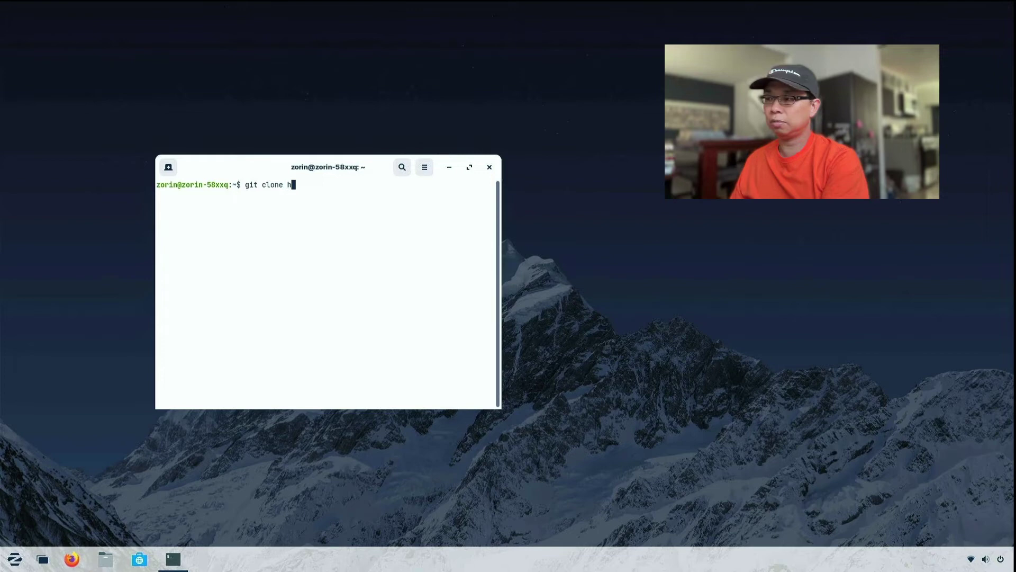
pyautogui.write('ttps://git')
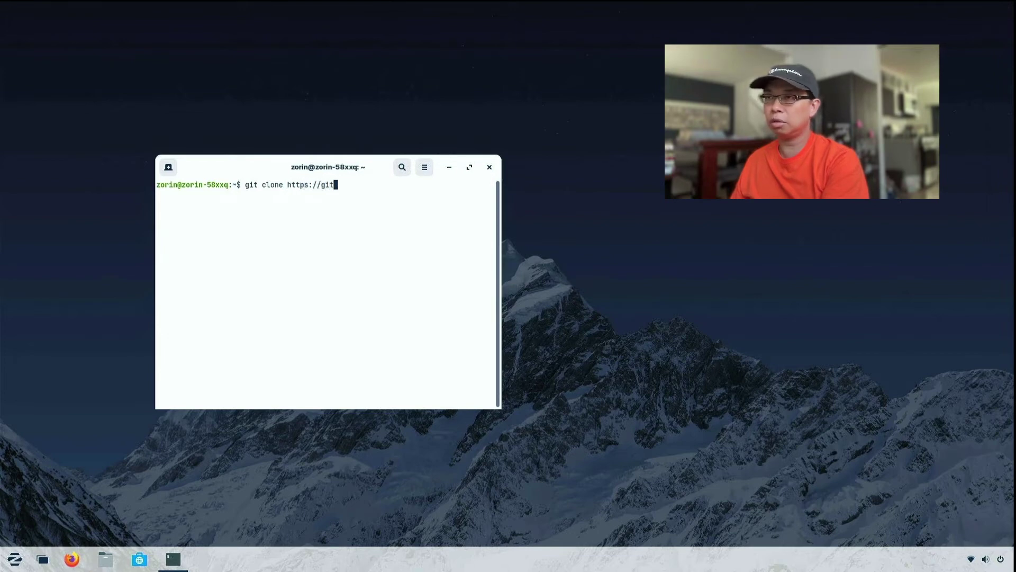
pyautogui.write('hub.co')
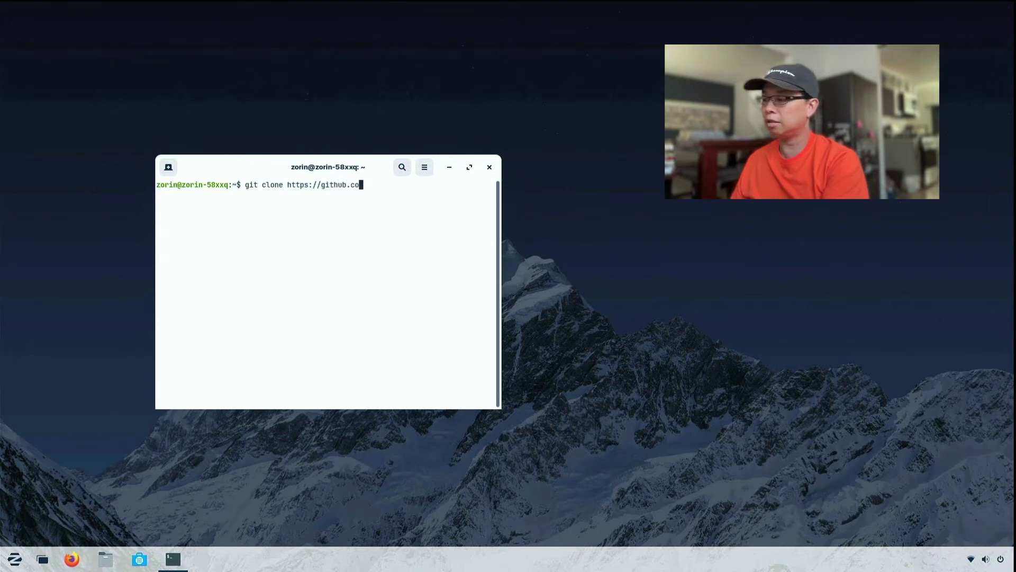
pyautogui.write('m/contiki-')
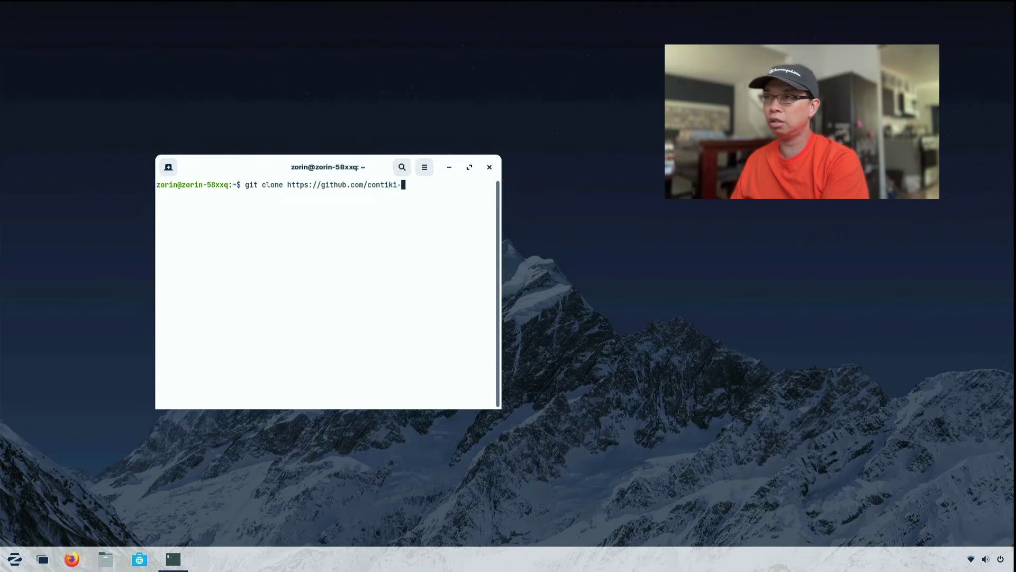
pyautogui.write('ng/contik')
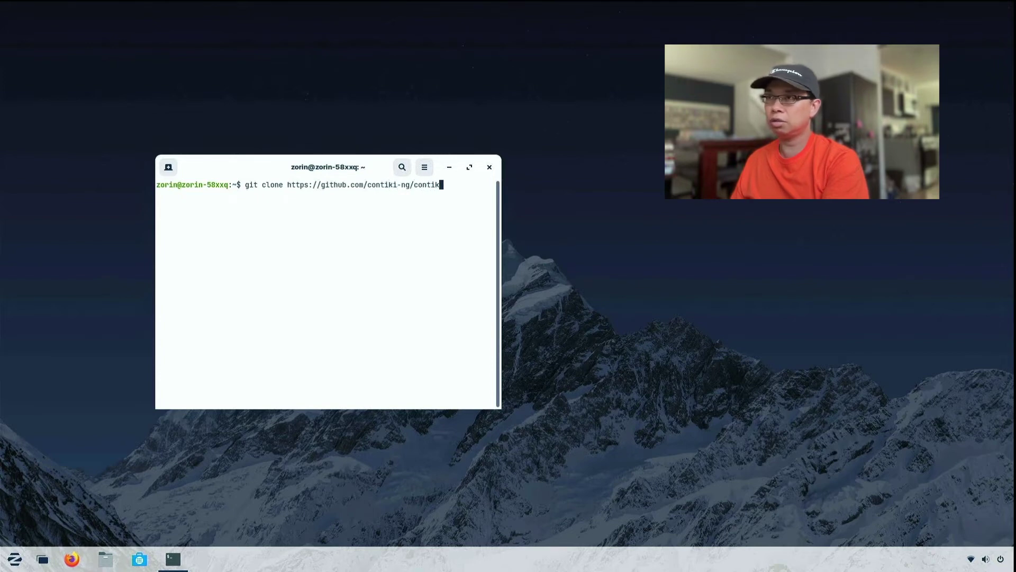
pyautogui.write('i-ng')
pyautogui.press('Return')
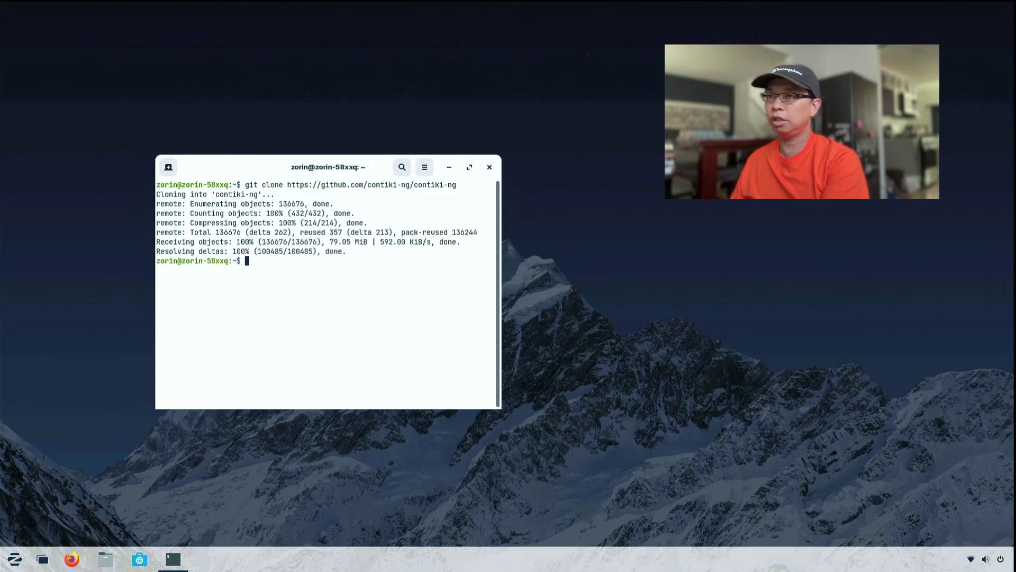
pyautogui.write('cd ')
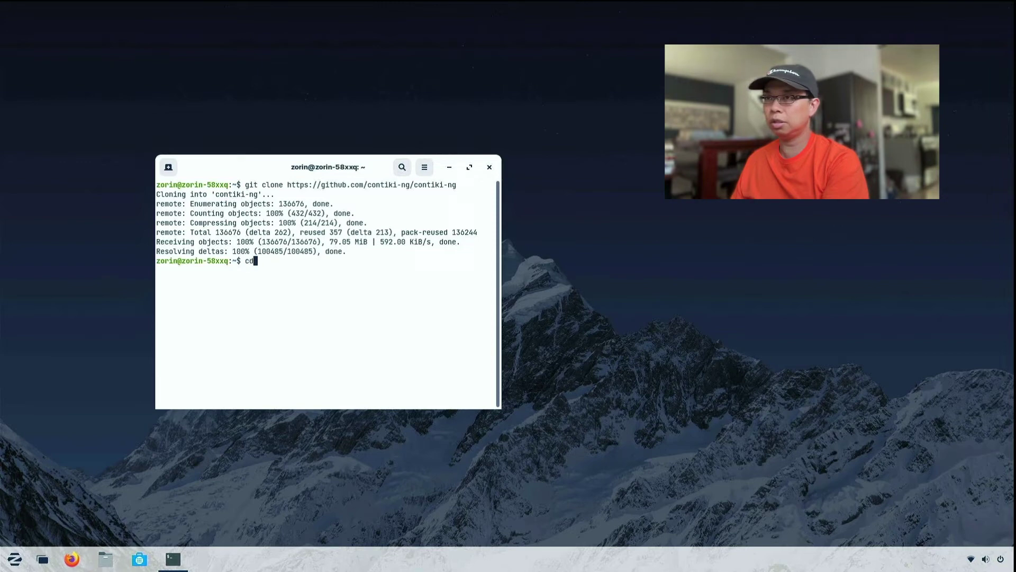
pyautogui.write('contiki')
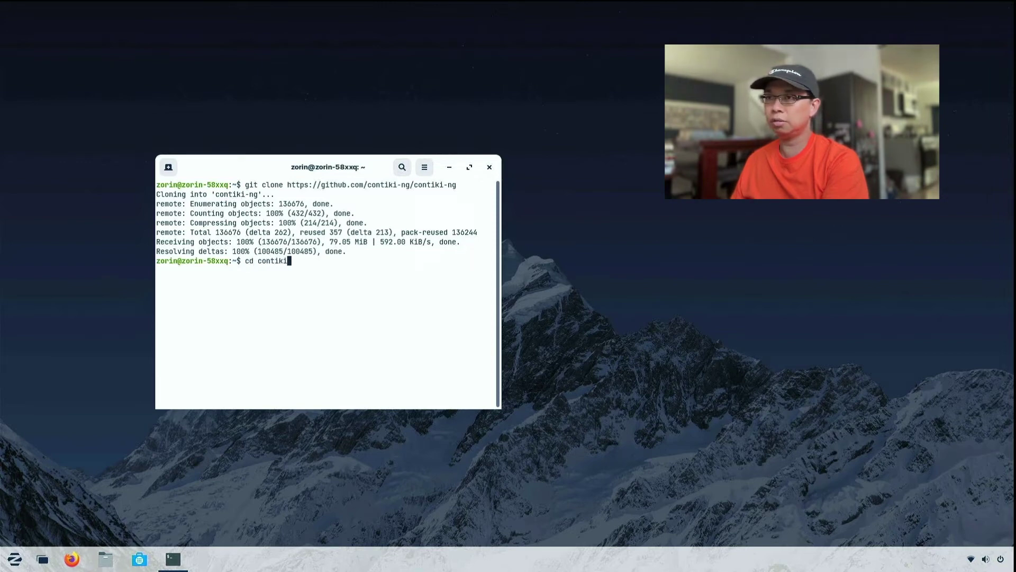
# Step: Enter contiki-ng and run 'git submodule init' followed by 'git submodule update'
pyautogui.press('Tab')
pyautogui.press('Return')
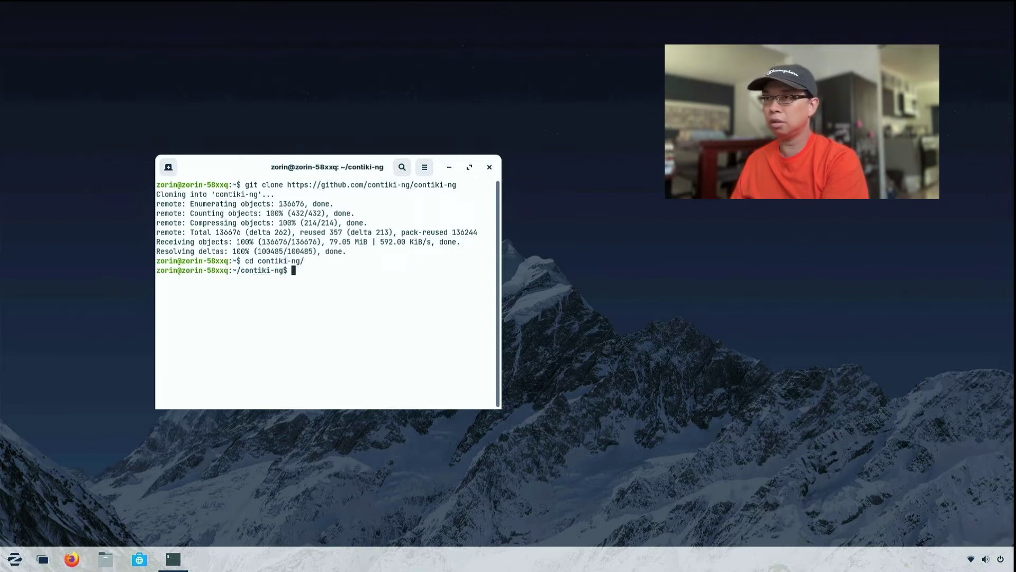
pyautogui.write('git submo')
pyautogui.write('dule')
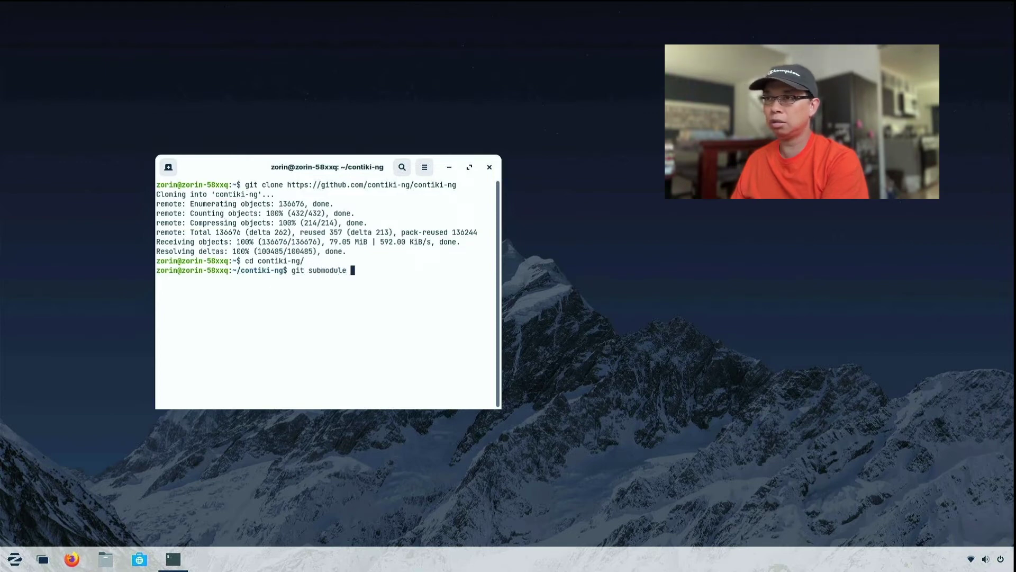
pyautogui.write(' init')
pyautogui.press('Return')
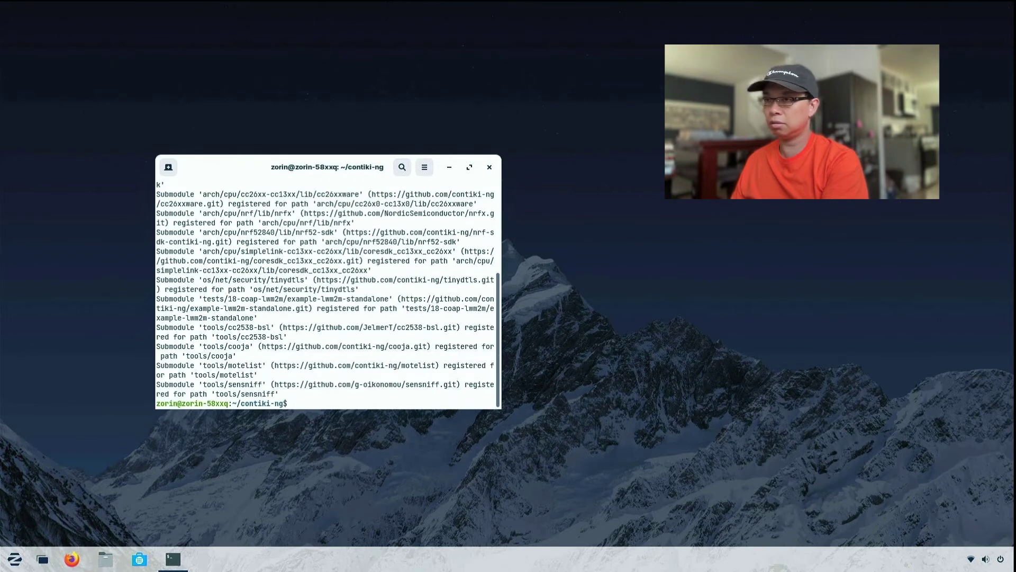
pyautogui.write('git su')
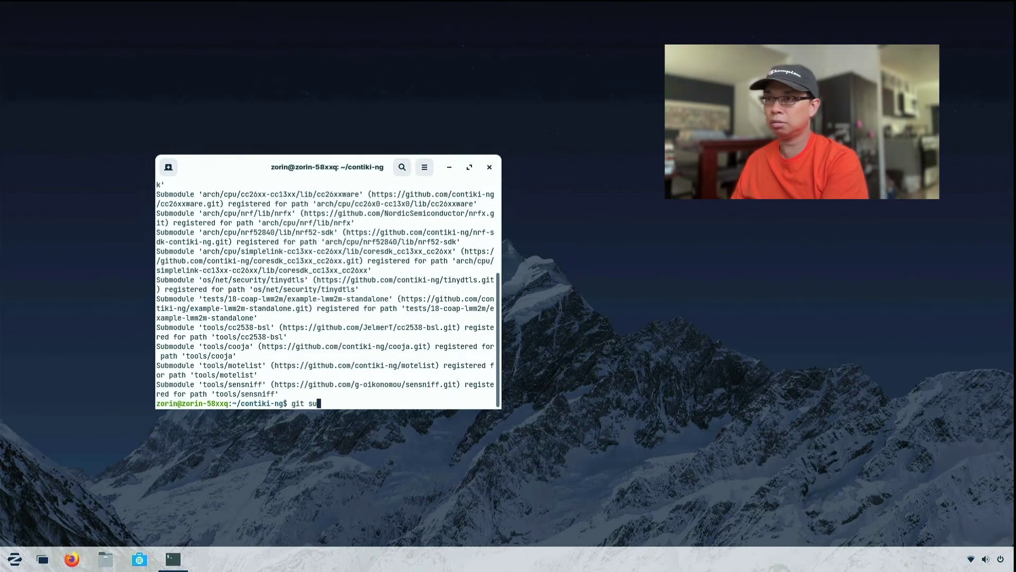
pyautogui.write('bmodule upd')
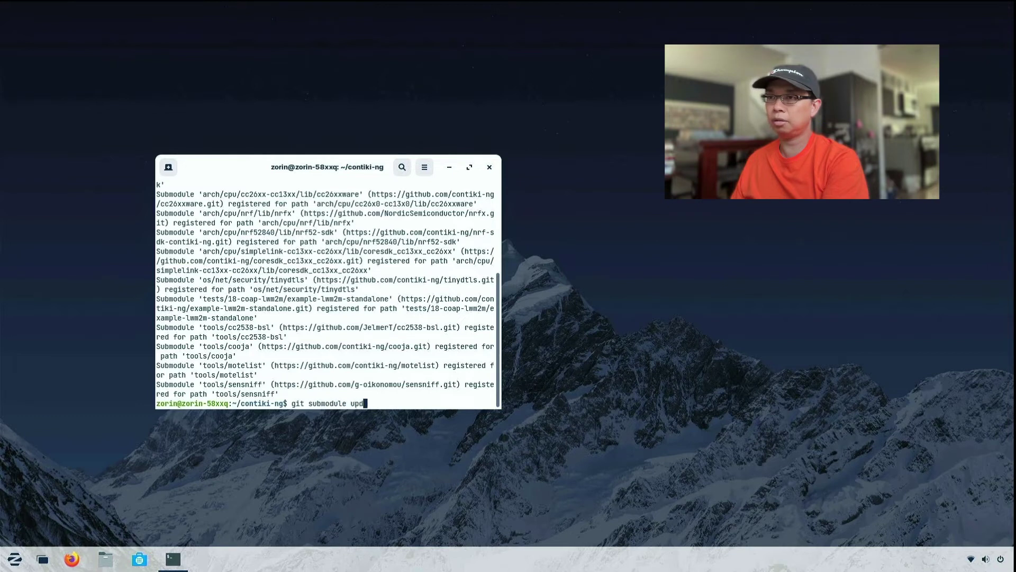
pyautogui.write('ate')
pyautogui.press('Return')
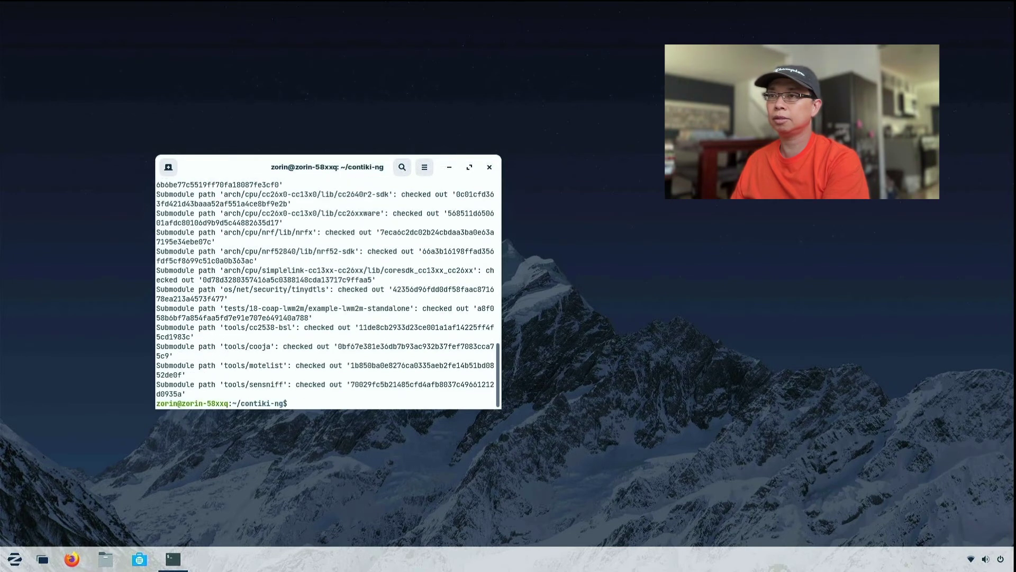
pyautogui.write('clear')
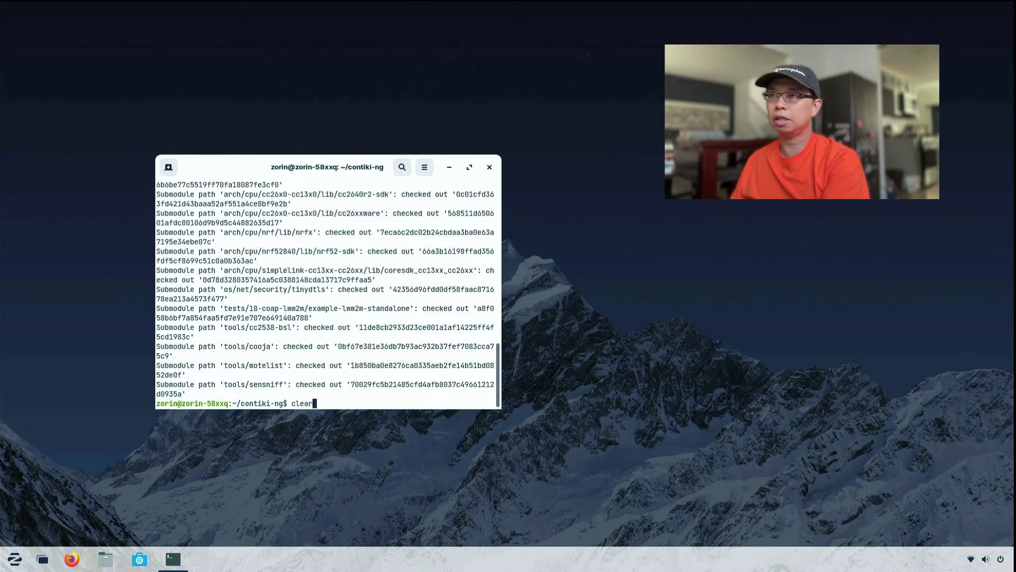
# Step: Clear the screen, enter examples/rpl-udp, and try 'make TARGET=sky'
pyautogui.press('Return')
pyautogui.write('cd ')
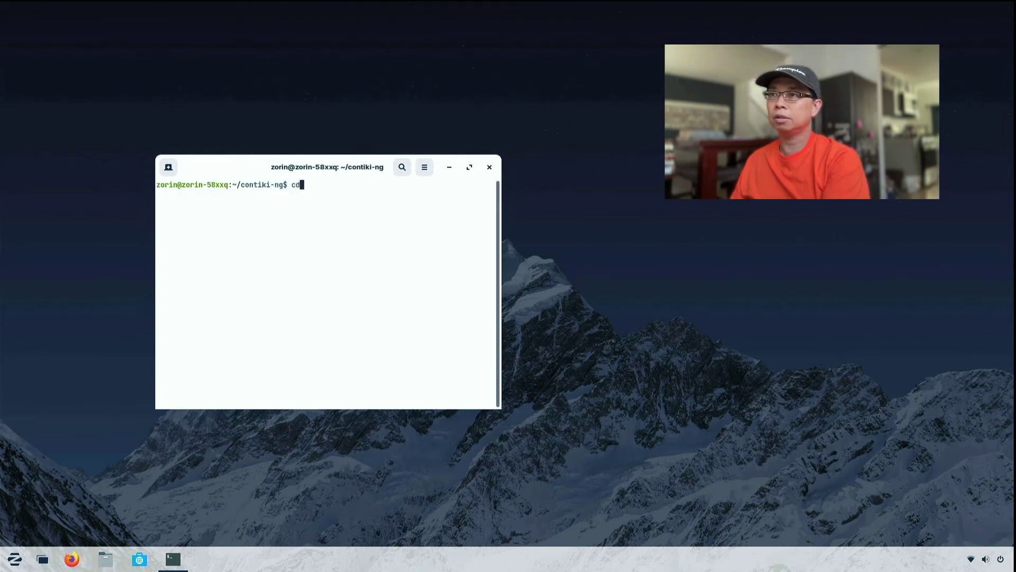
pyautogui.write('exampl')
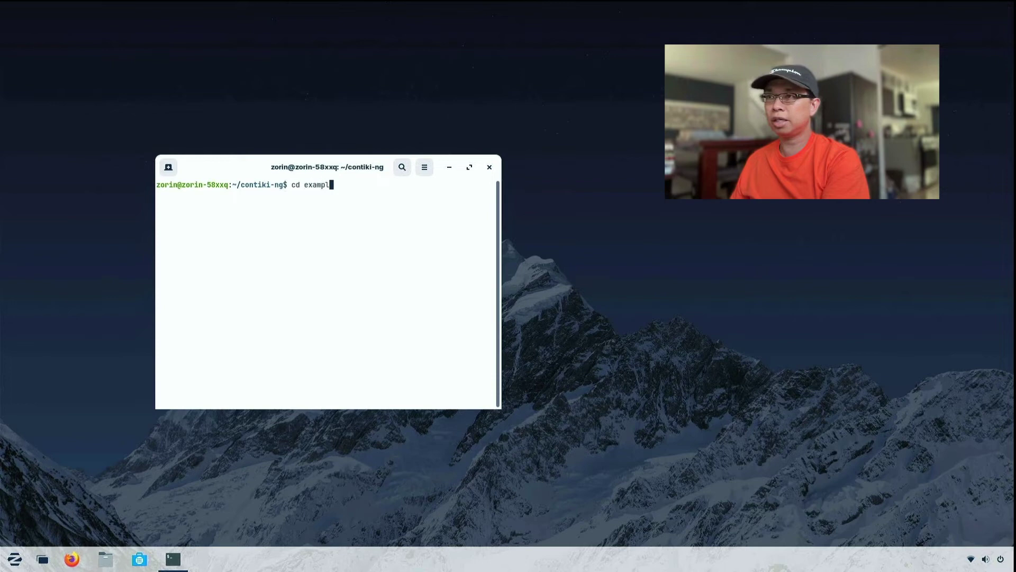
pyautogui.press('Tab')
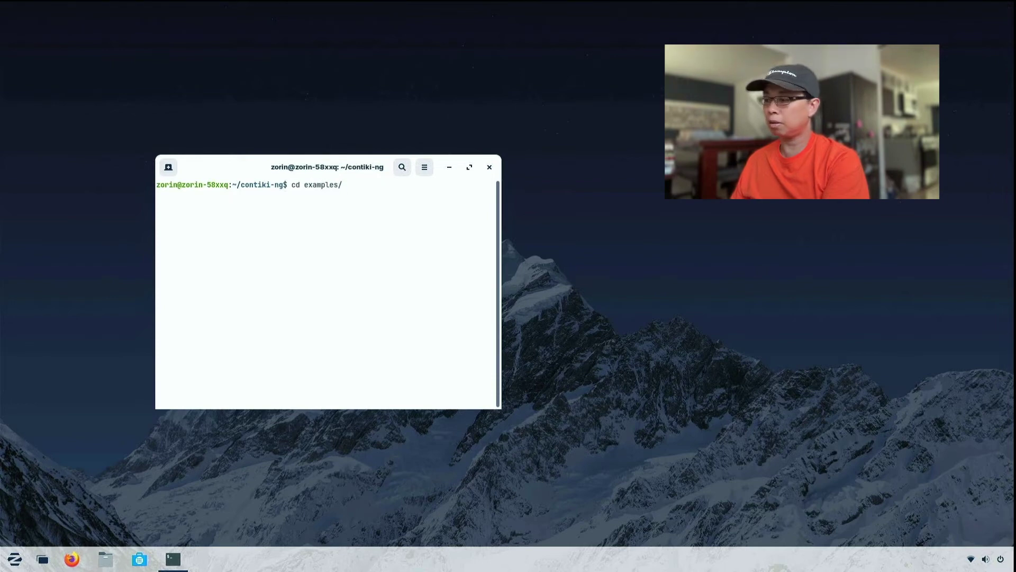
pyautogui.write('rpl-')
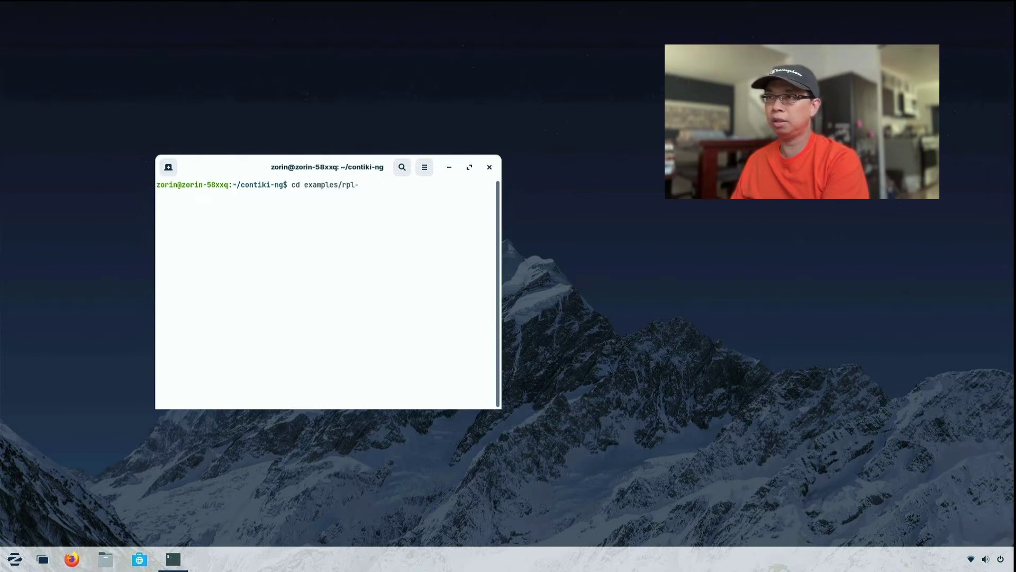
pyautogui.write('u')
pyautogui.press('Tab')
pyautogui.press('Return')
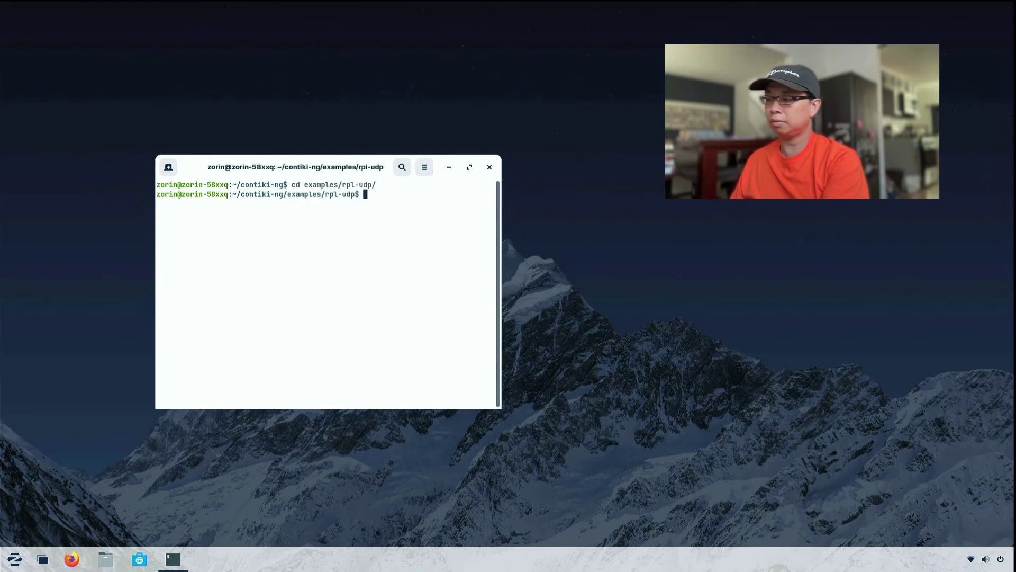
pyautogui.write('make')
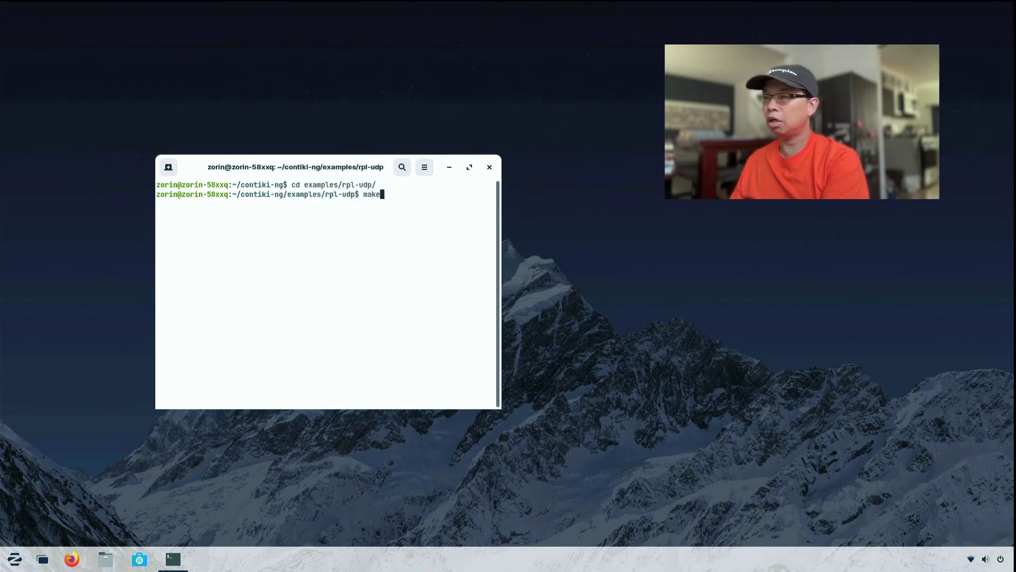
pyautogui.write(' TARGET')
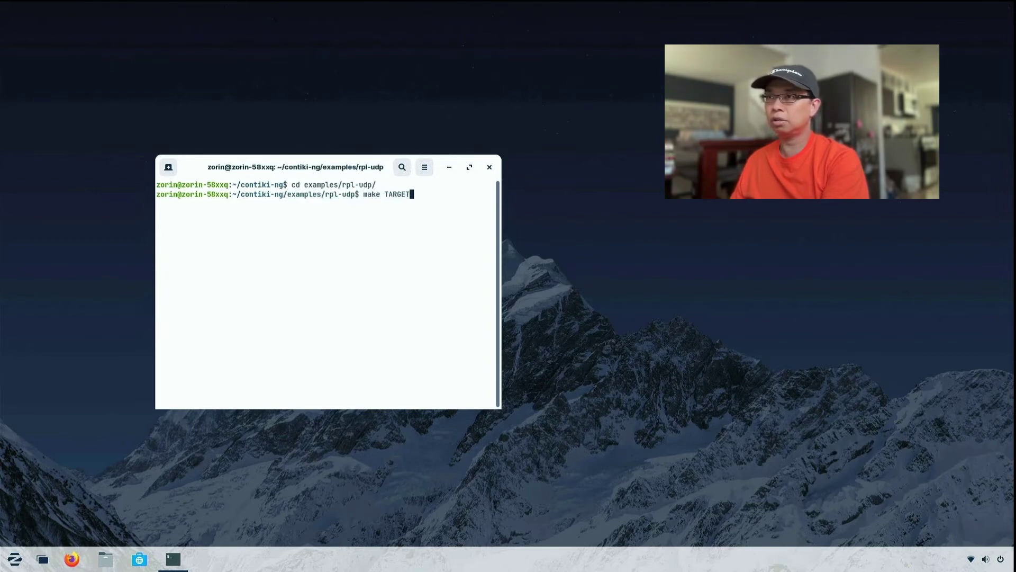
pyautogui.write('=sky')
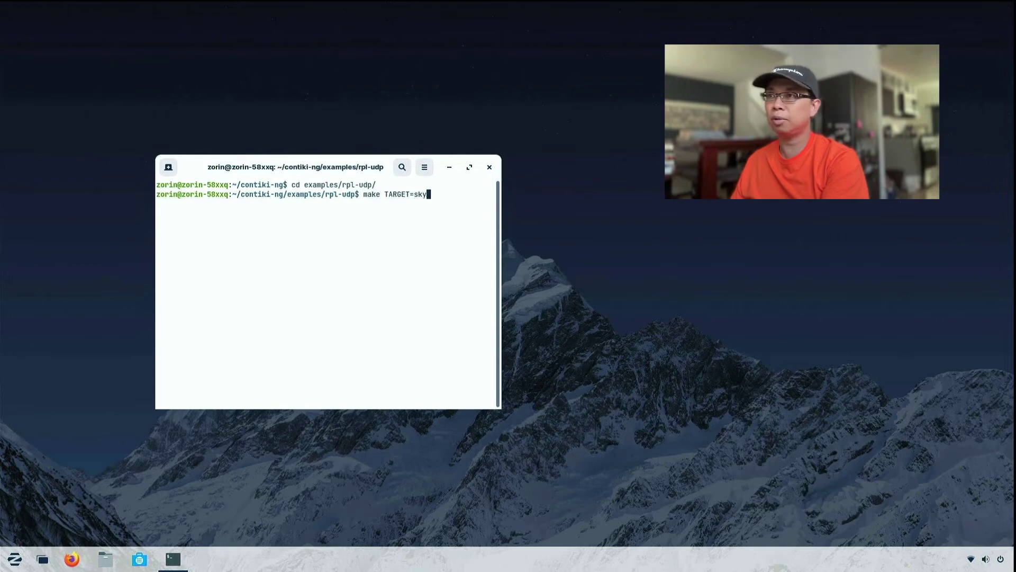
pyautogui.press('Return')
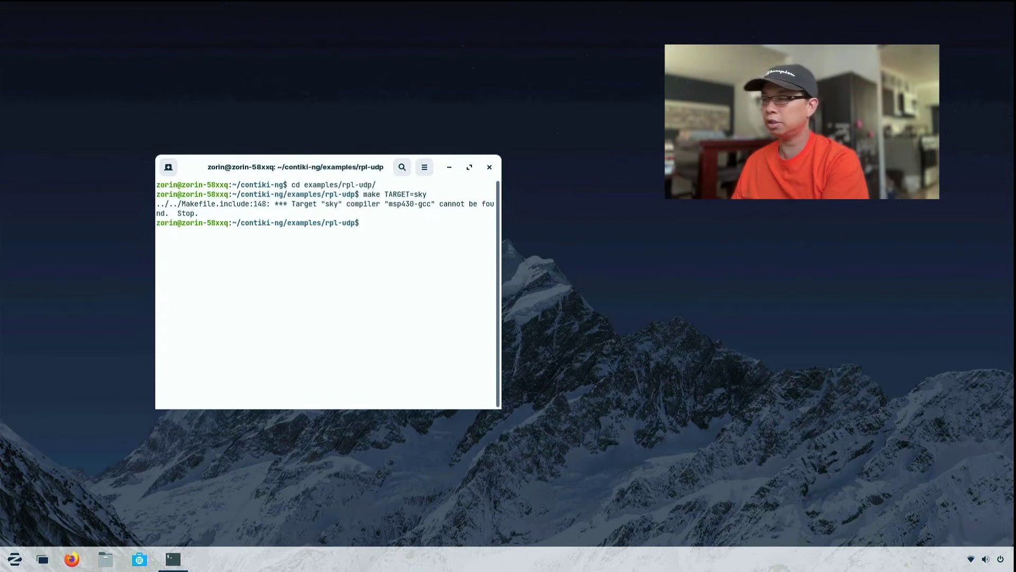
pyautogui.write('expor')
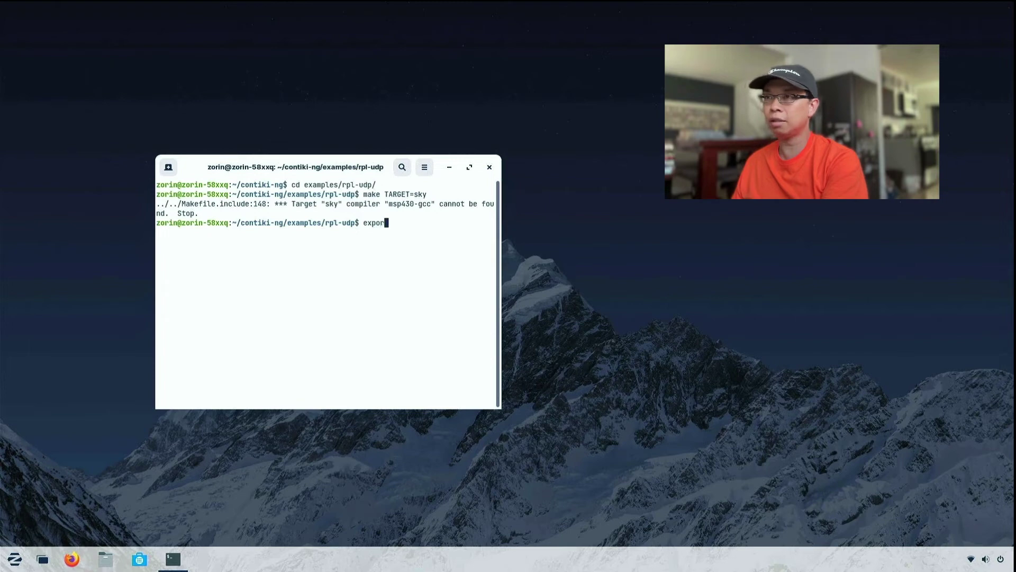
pyautogui.write('t PATH')
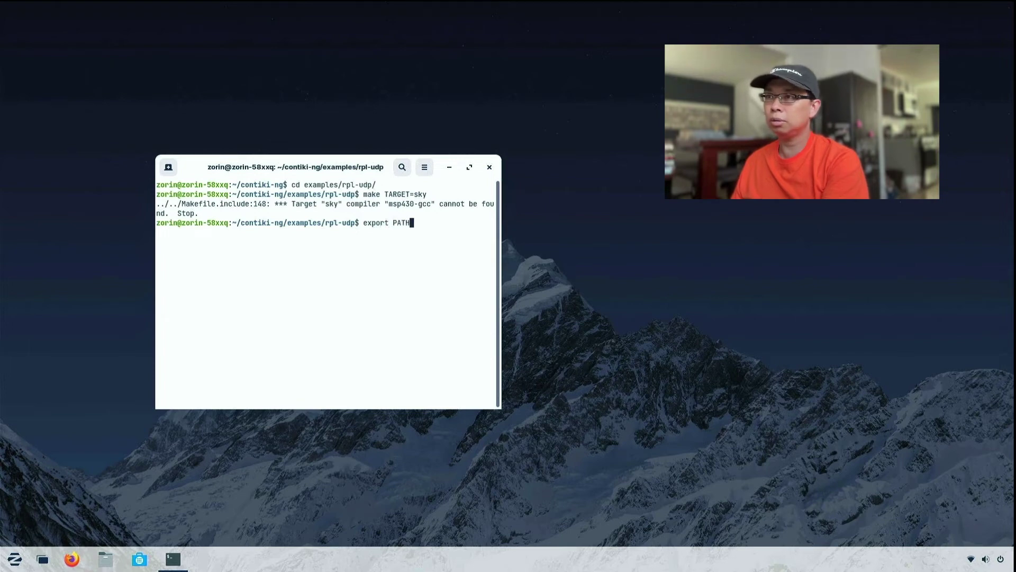
pyautogui.write('=')
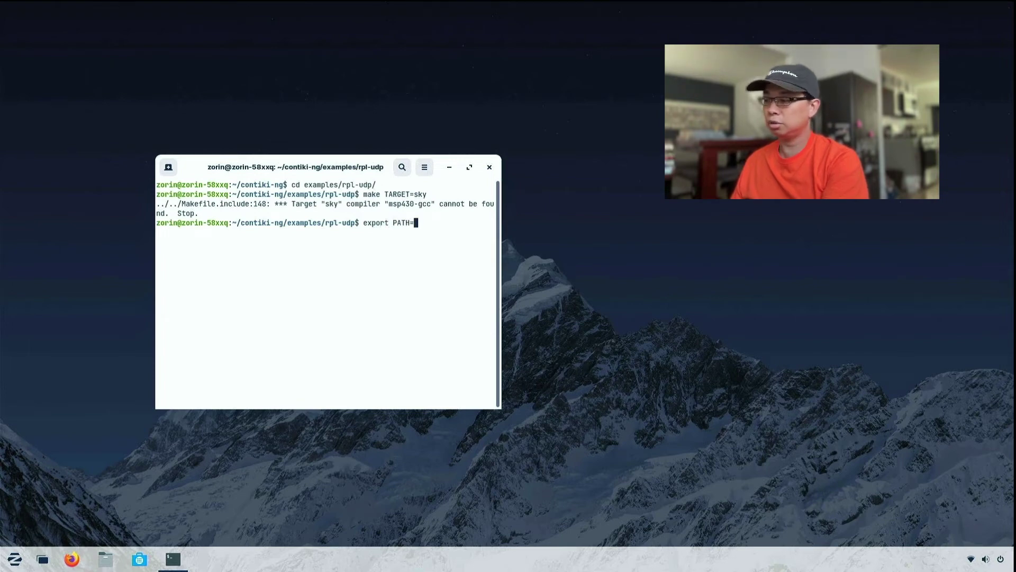
pyautogui.write('/')
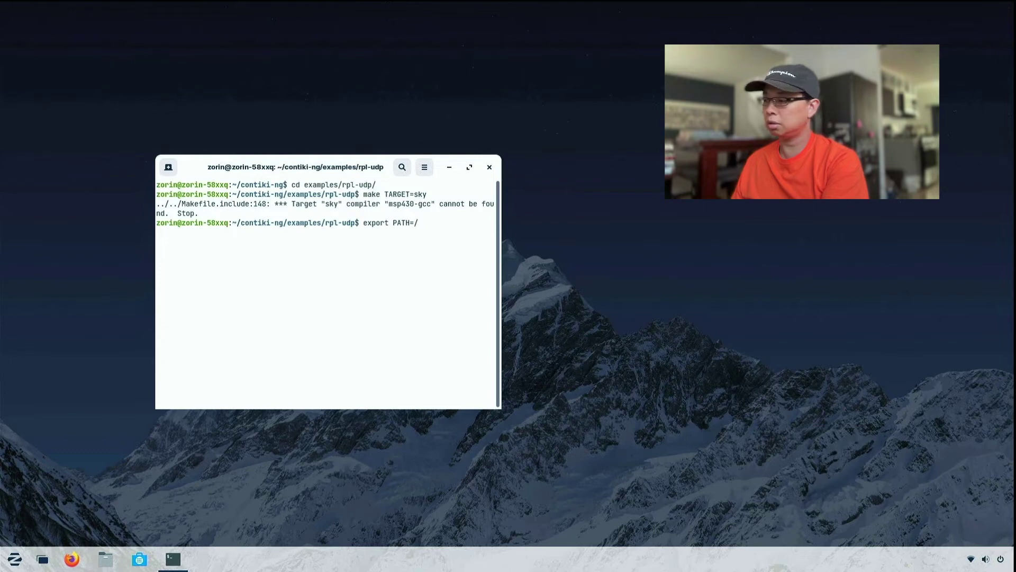
pyautogui.write('usr/local')
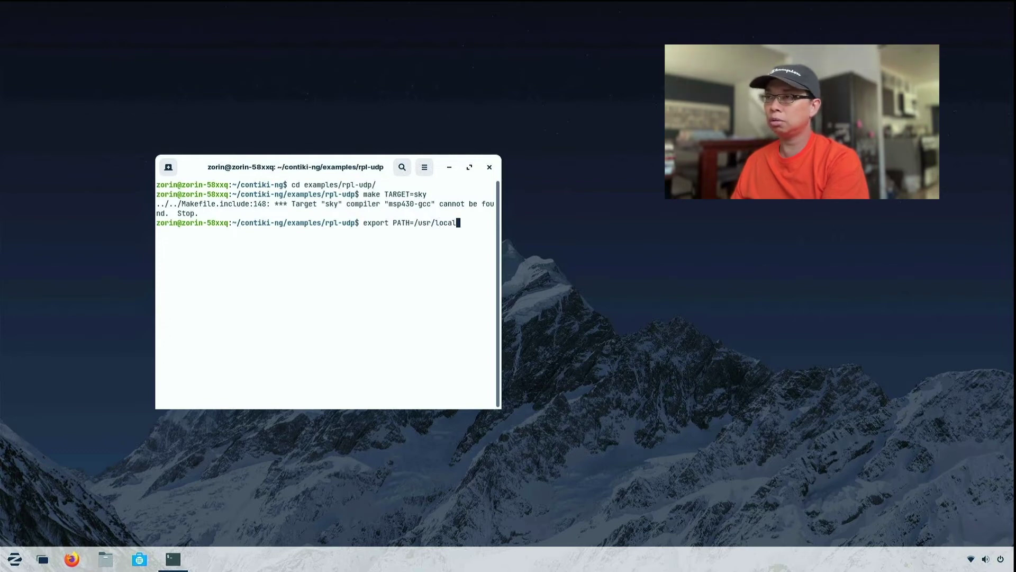
pyautogui.write('/msp')
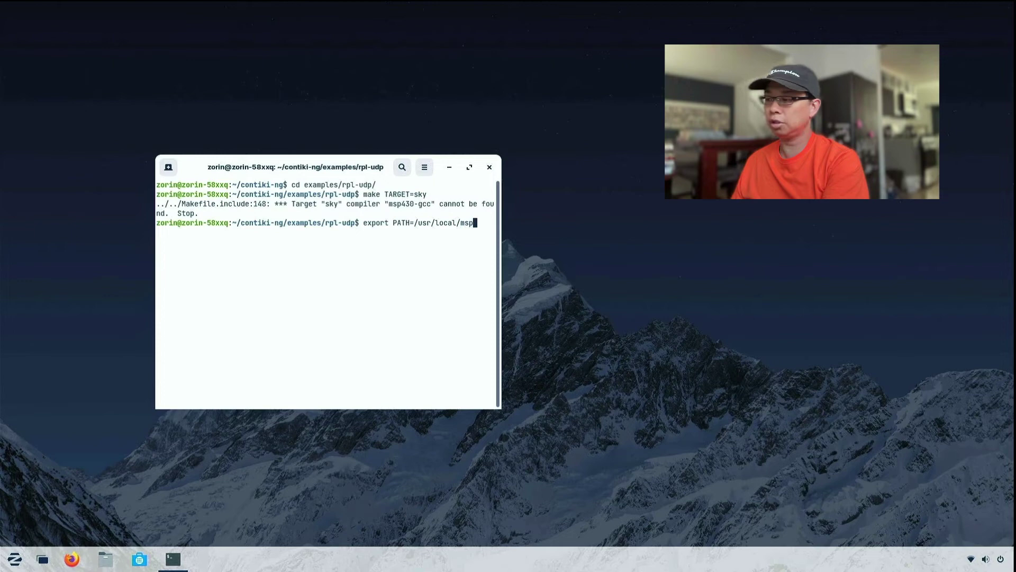
pyautogui.write('430/b')
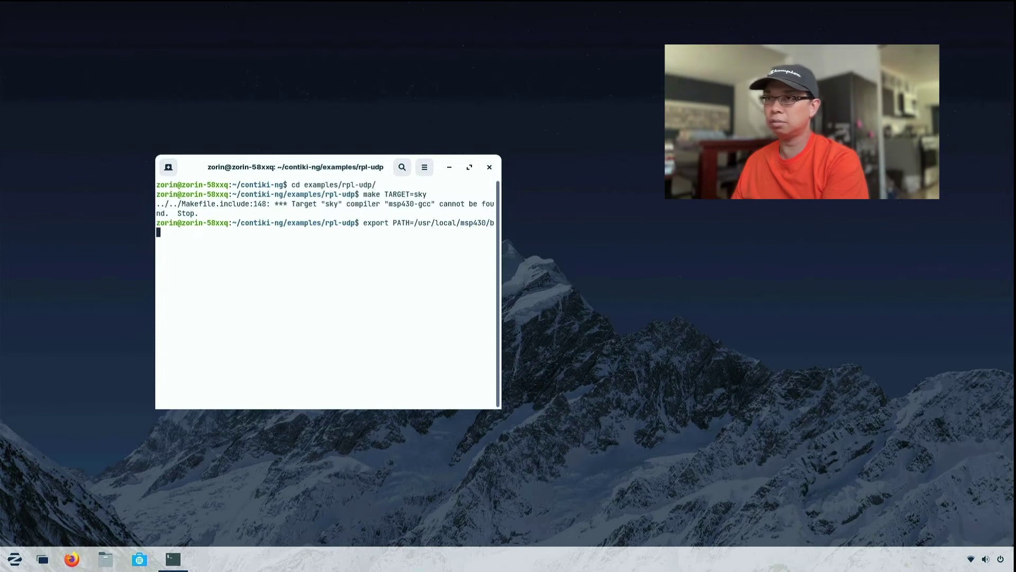
pyautogui.write('in/:')
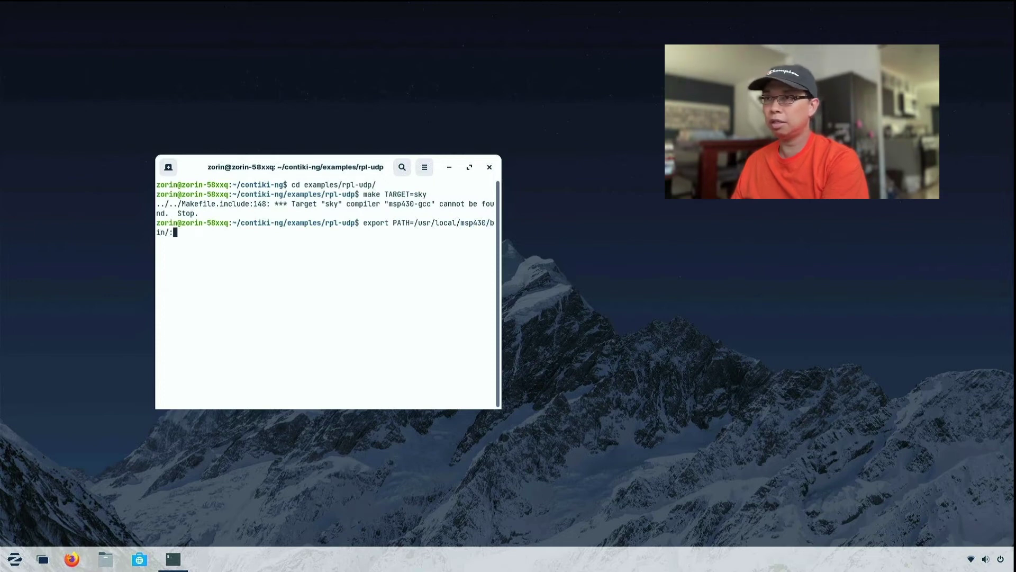
pyautogui.write('$PATH')
# Step: Add /usr/local/msp430/bin to PATH and rerun the recalled 'make TARGET=sky'
pyautogui.press('Return')
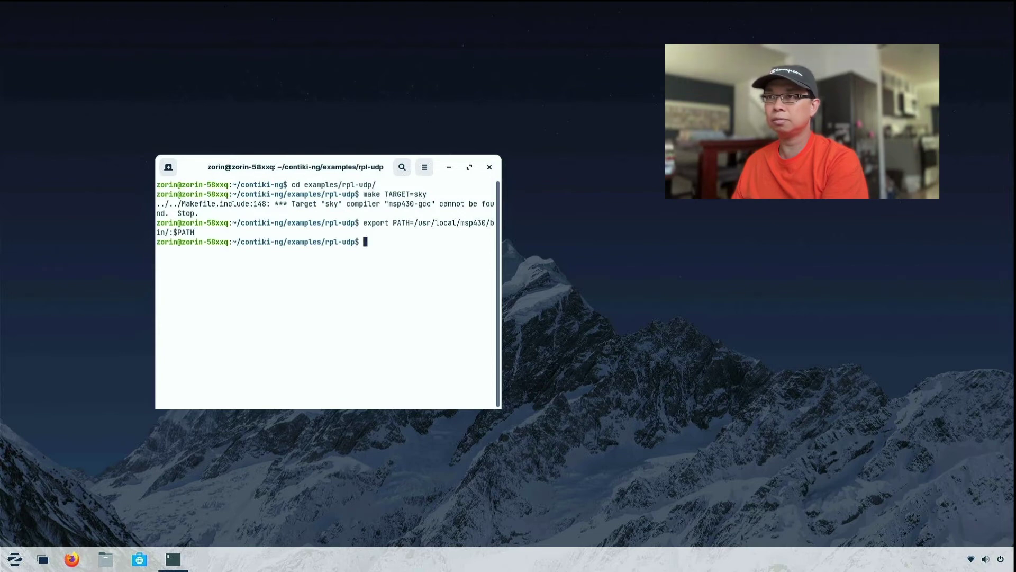
pyautogui.press('Up')
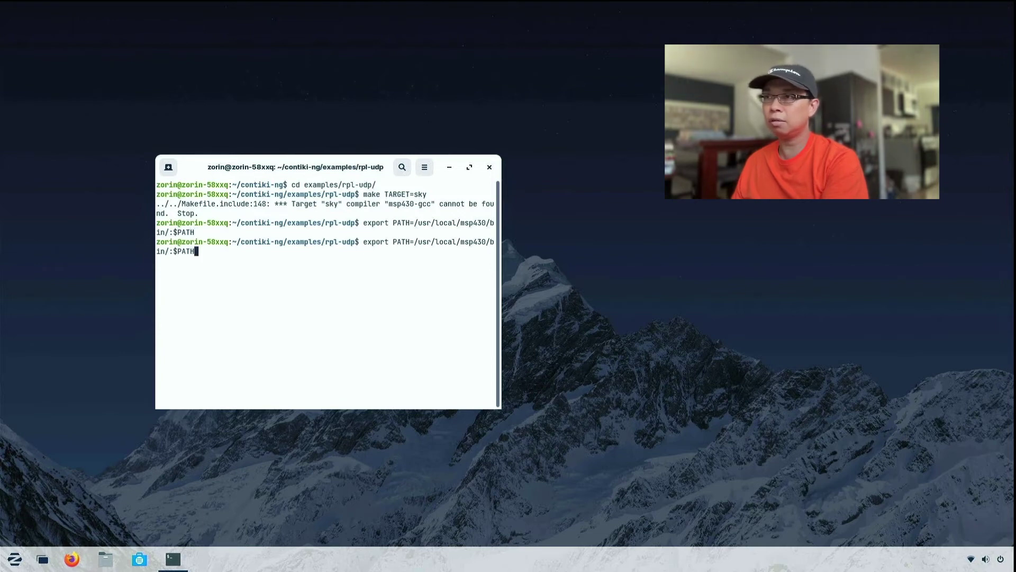
pyautogui.press('Up')
pyautogui.press('Return')
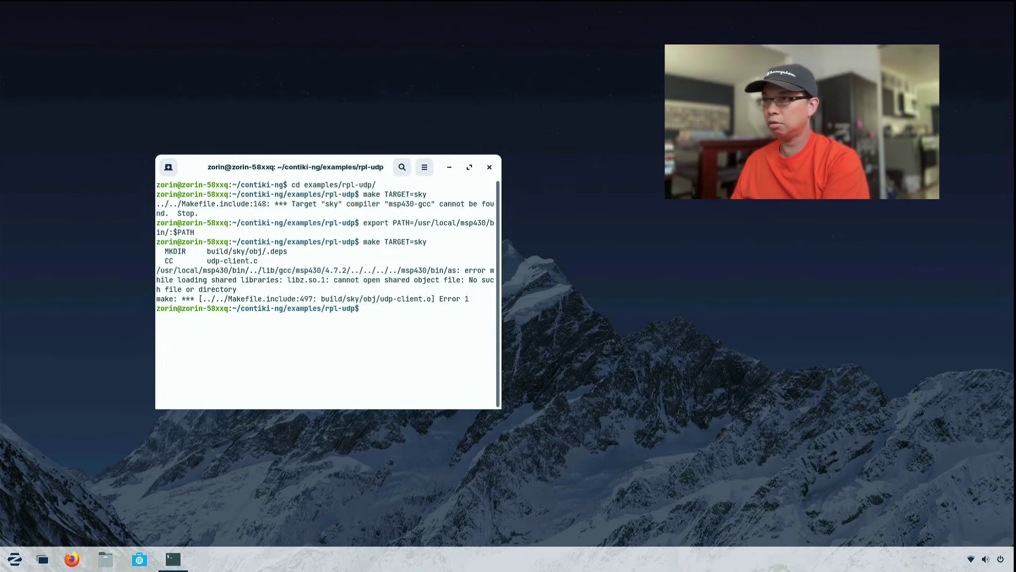
pyautogui.write('sudo a')
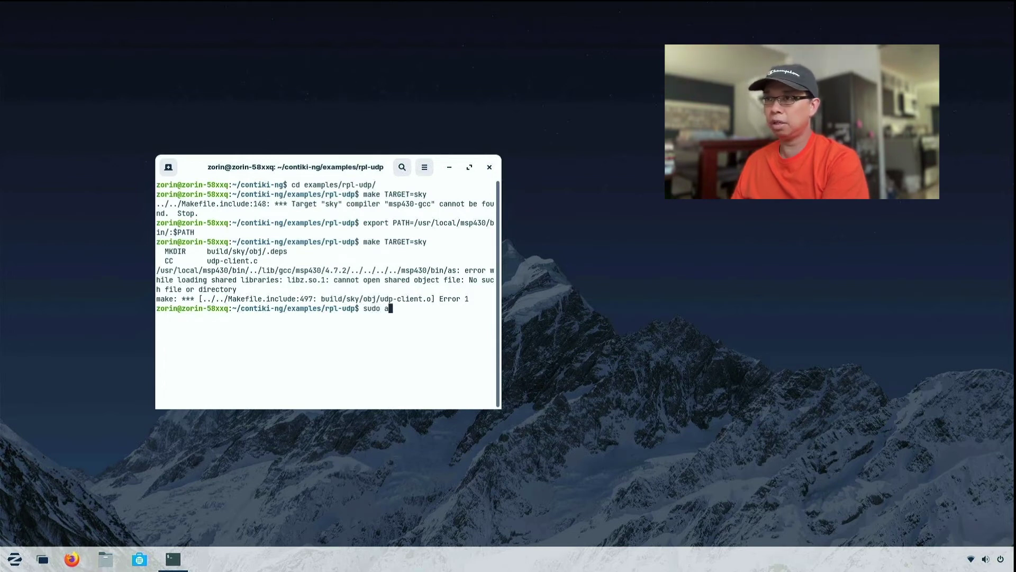
pyautogui.write('pt-get ')
pyautogui.write('install ')
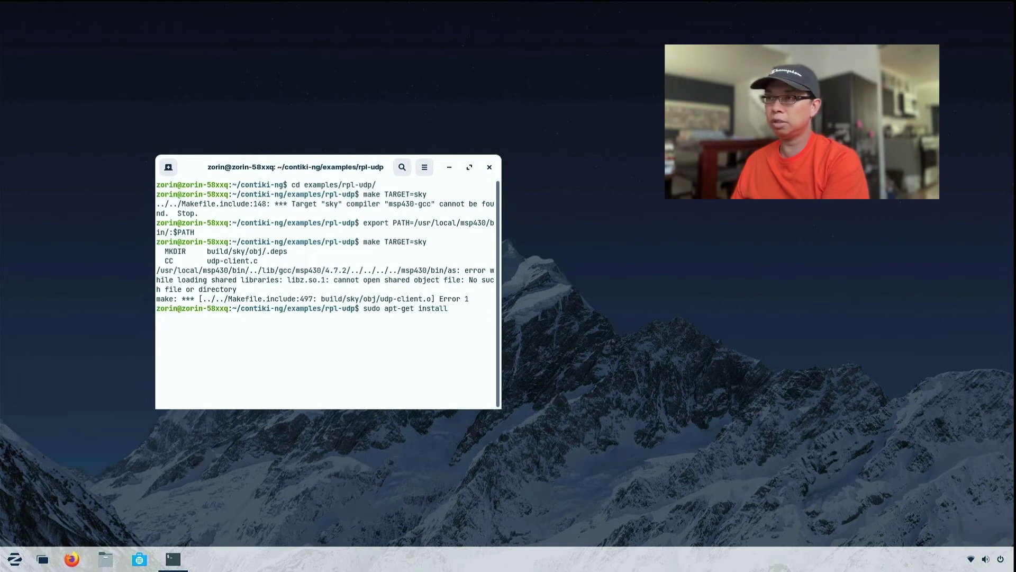
pyautogui.write('lzl')
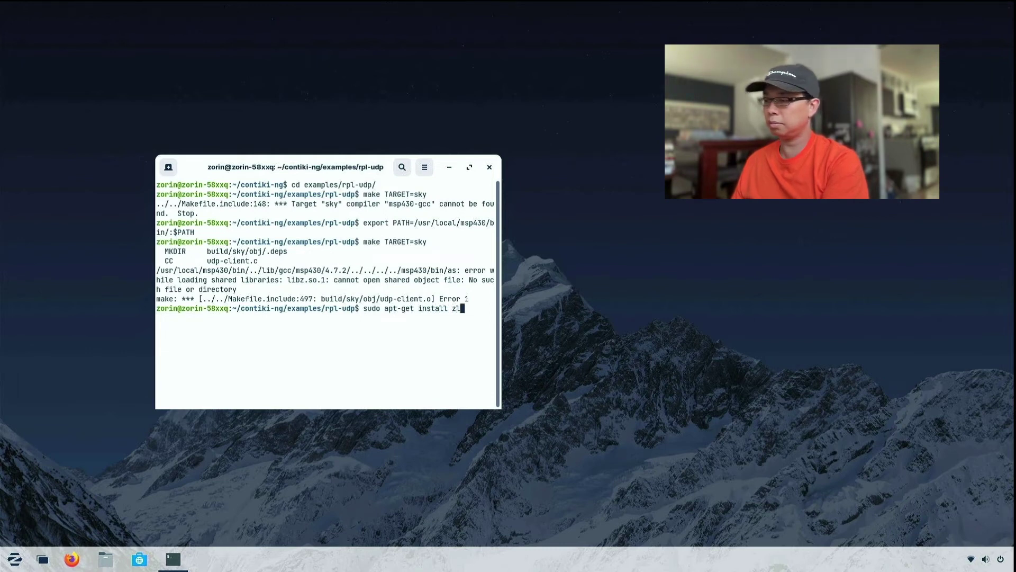
pyautogui.write('ib1g')
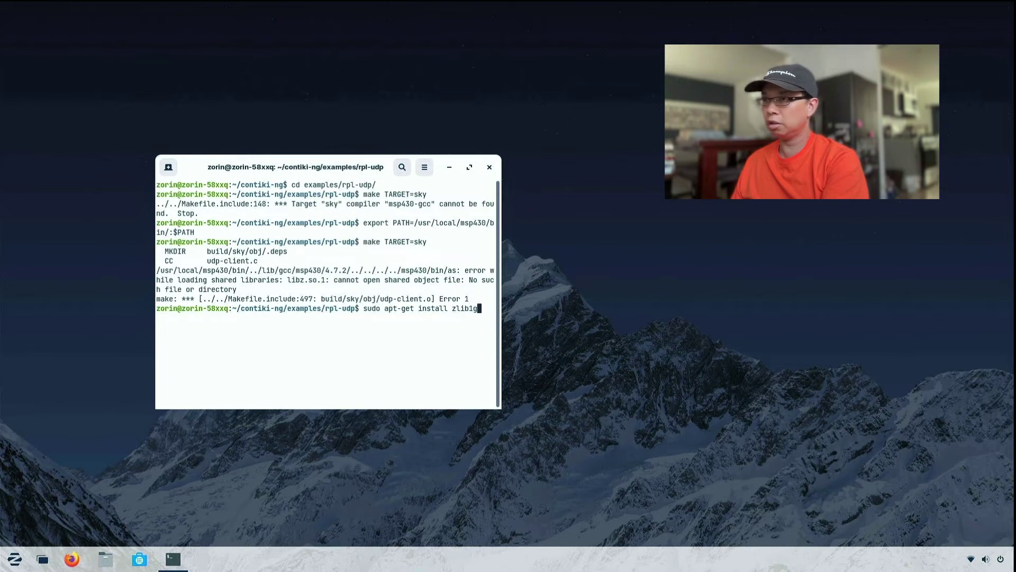
pyautogui.write(':i3')
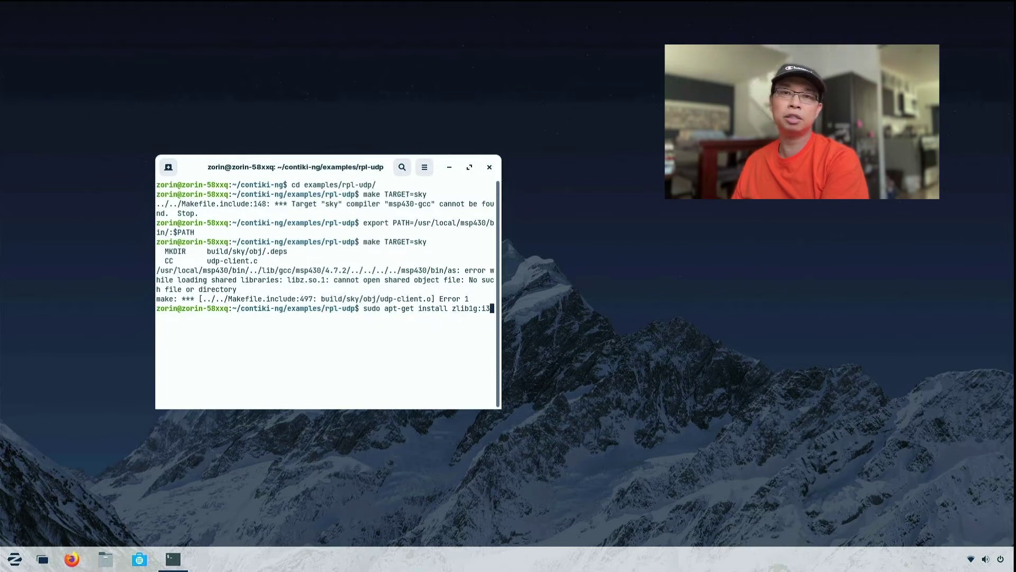
pyautogui.write('86')
# Step: Install zlib1g:i386 with sudo apt-get, then clear the screen
pyautogui.press('Return')
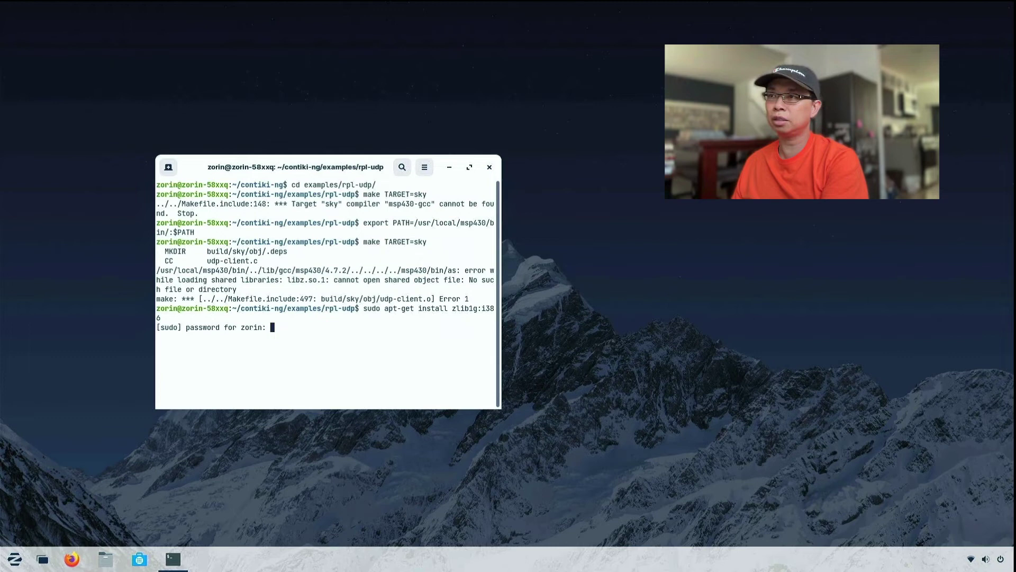
pyautogui.write('****')
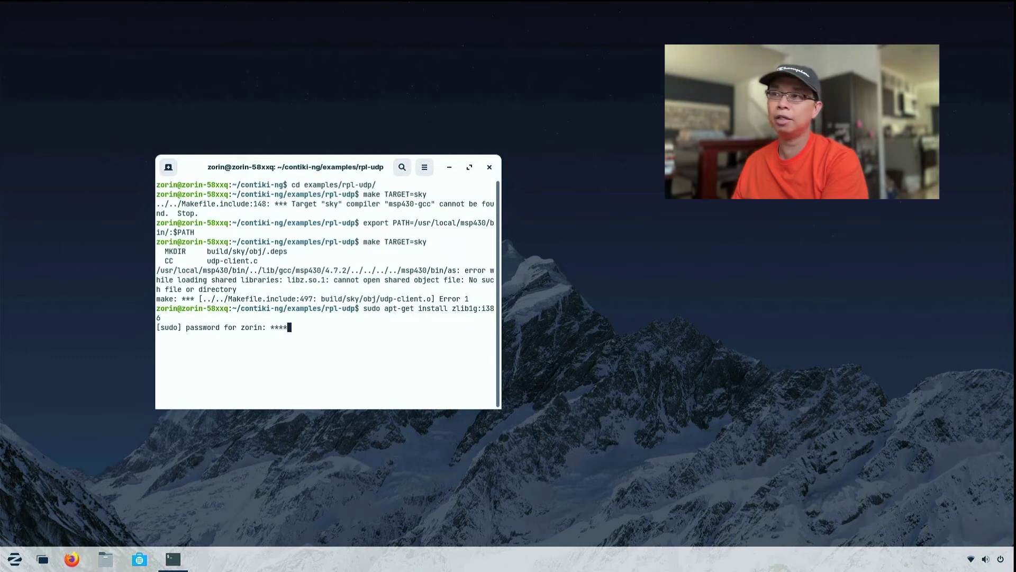
pyautogui.write('*****')
pyautogui.press('Return')
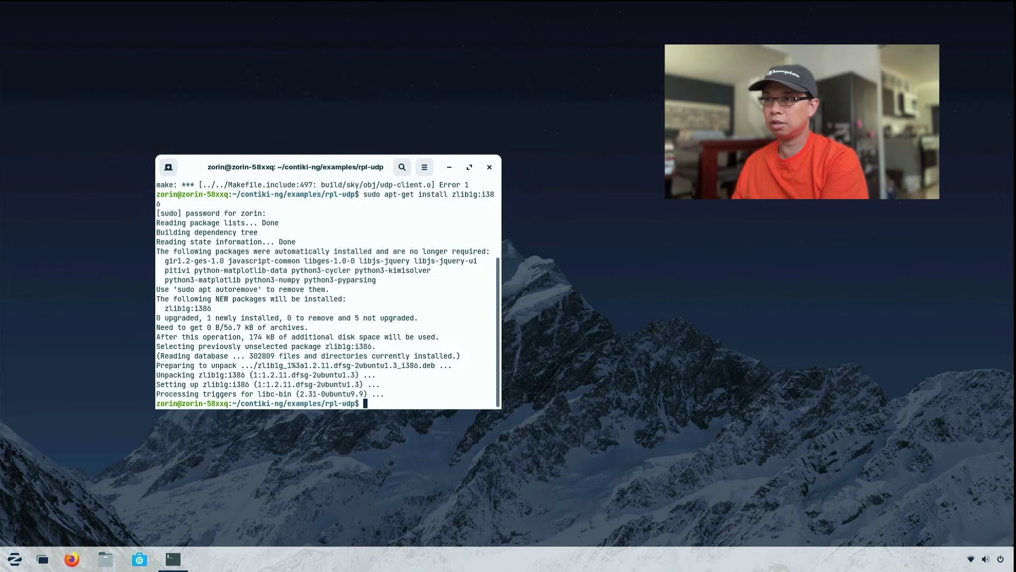
pyautogui.write('clear')
pyautogui.press('Return')
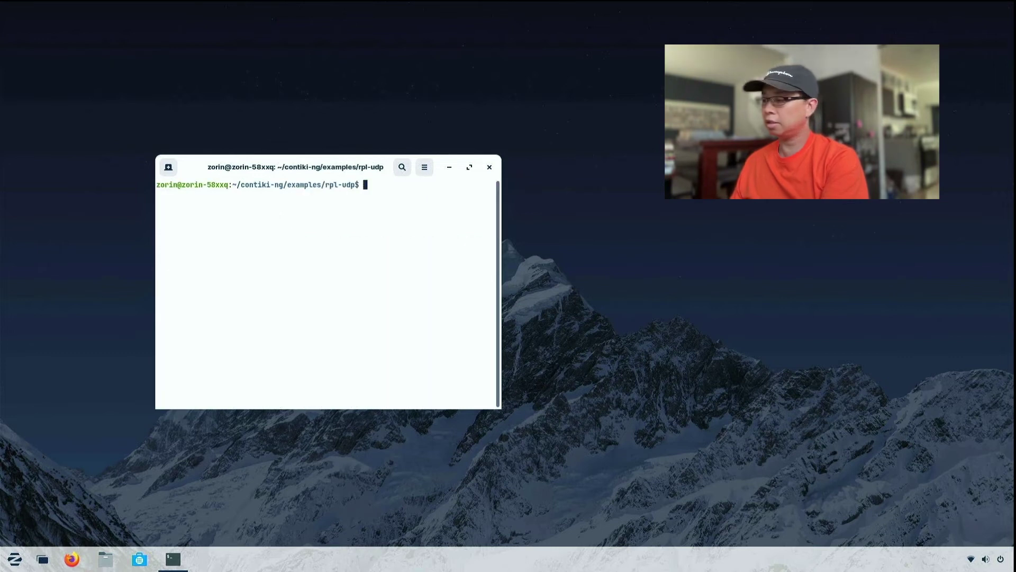
pyautogui.write('mak')
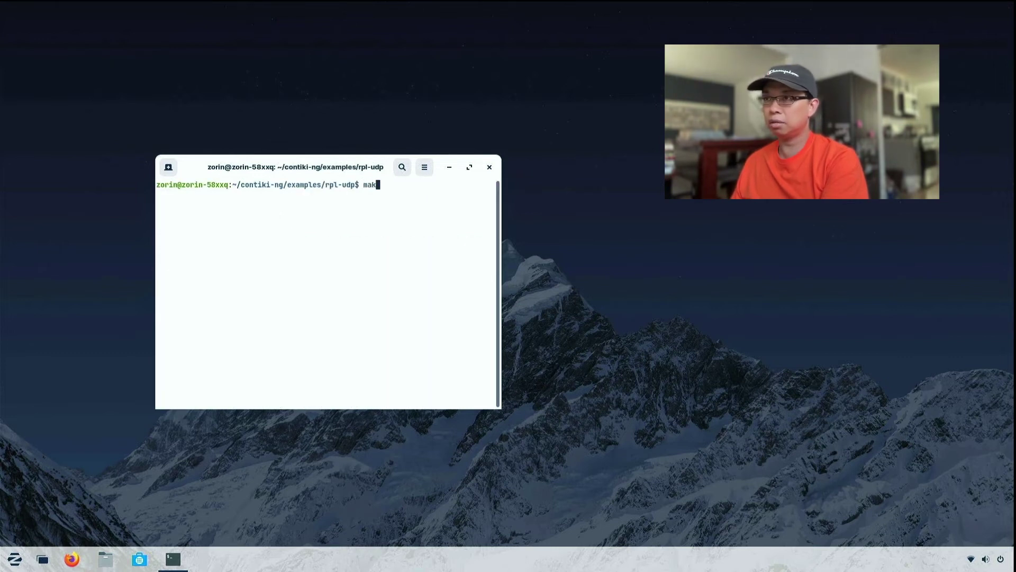
pyautogui.write('e TA')
pyautogui.write('RGET=s')
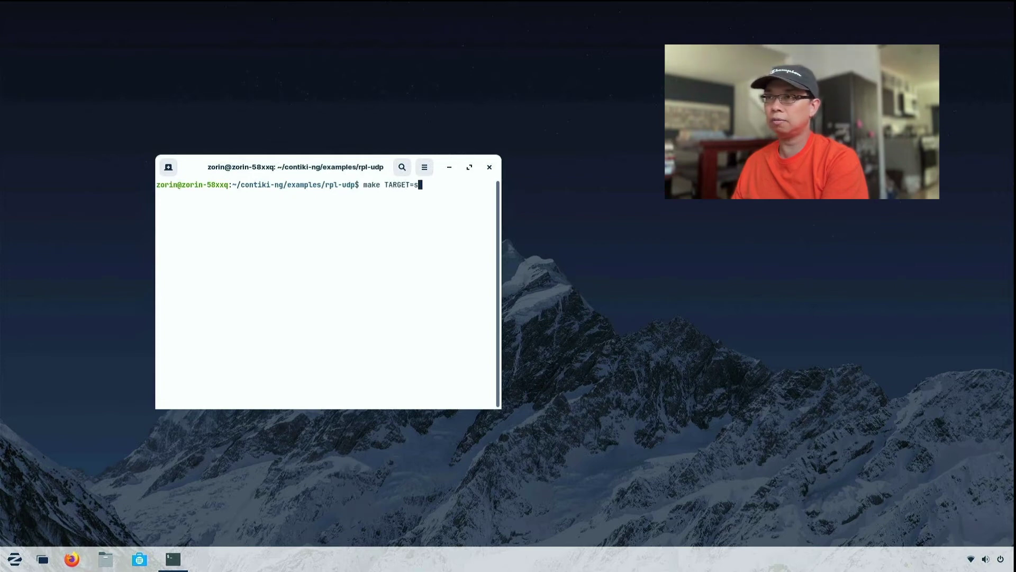
pyautogui.write('ky')
# Step: Build udp-client.sky and udp-server.sky with 'make TARGET=sky', then cd to ../../tools/cooja
pyautogui.press('Return')
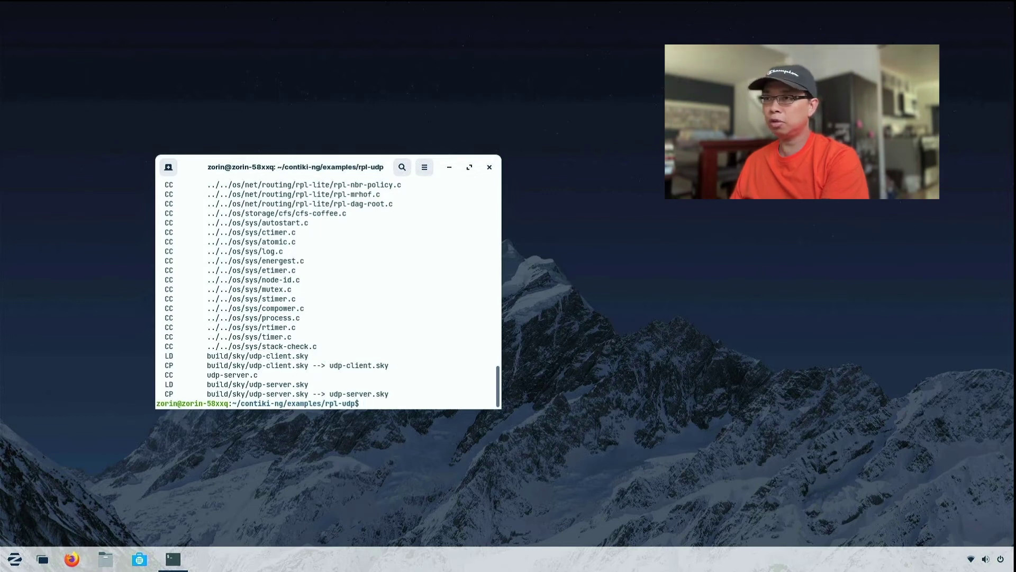
pyautogui.write('cd .')
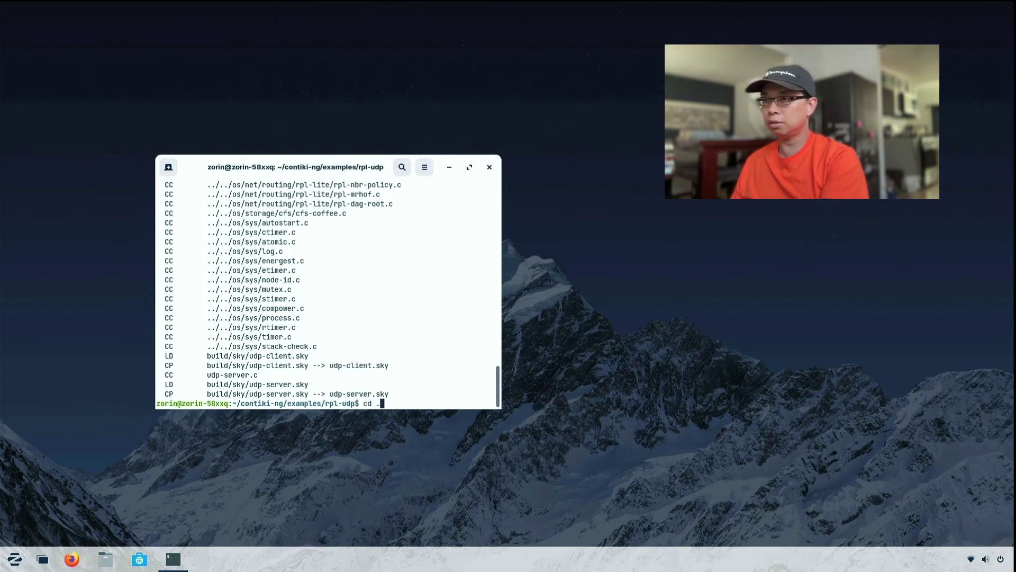
pyautogui.write('./../to')
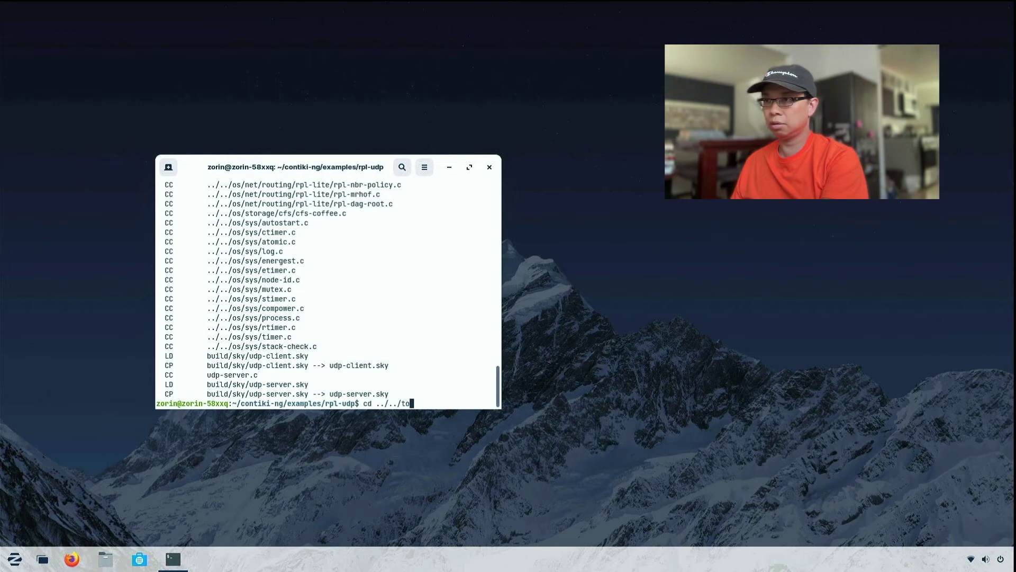
pyautogui.write('ols/cooja/')
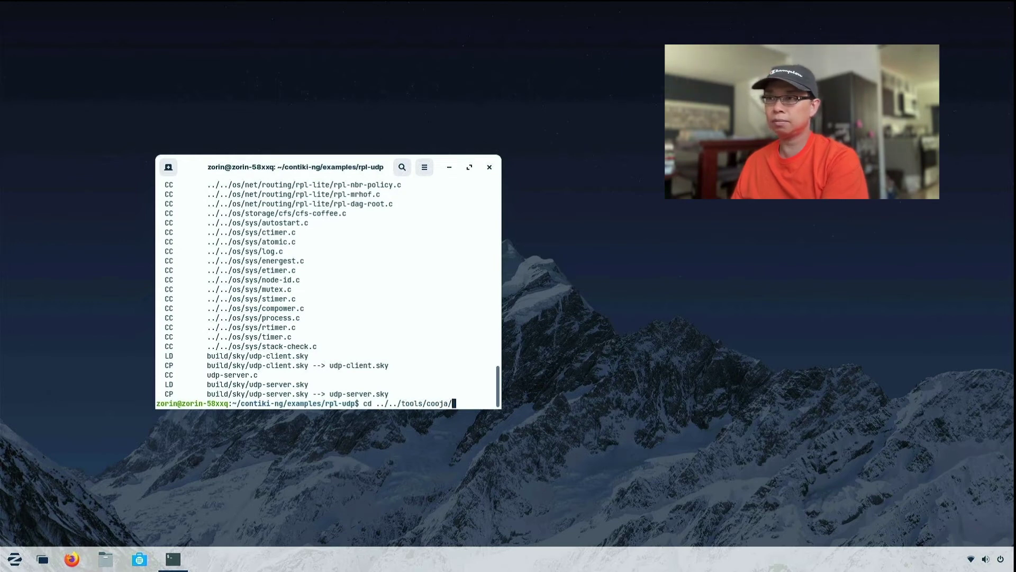
pyautogui.press('Return')
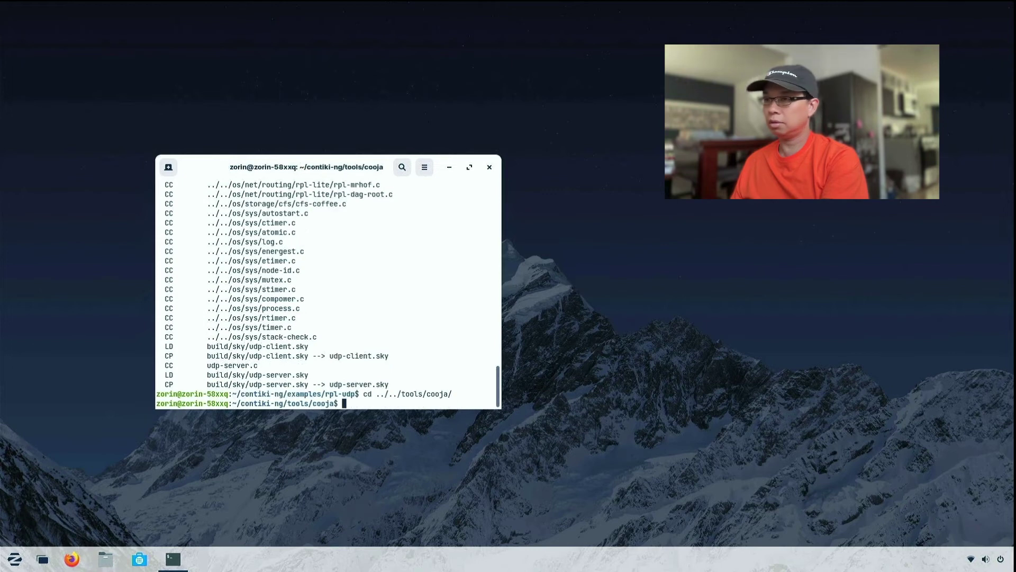
pyautogui.write('clear')
# Step: Clear the terminal and run ./gradlew run, rerunning it after the Gradle download timeout
pyautogui.press('Return')
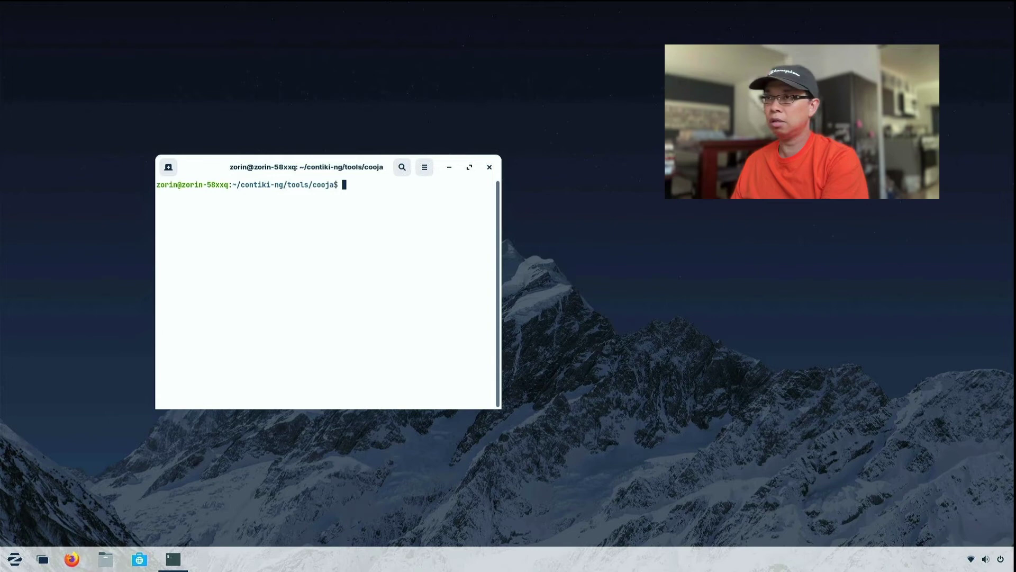
pyautogui.write('./gr')
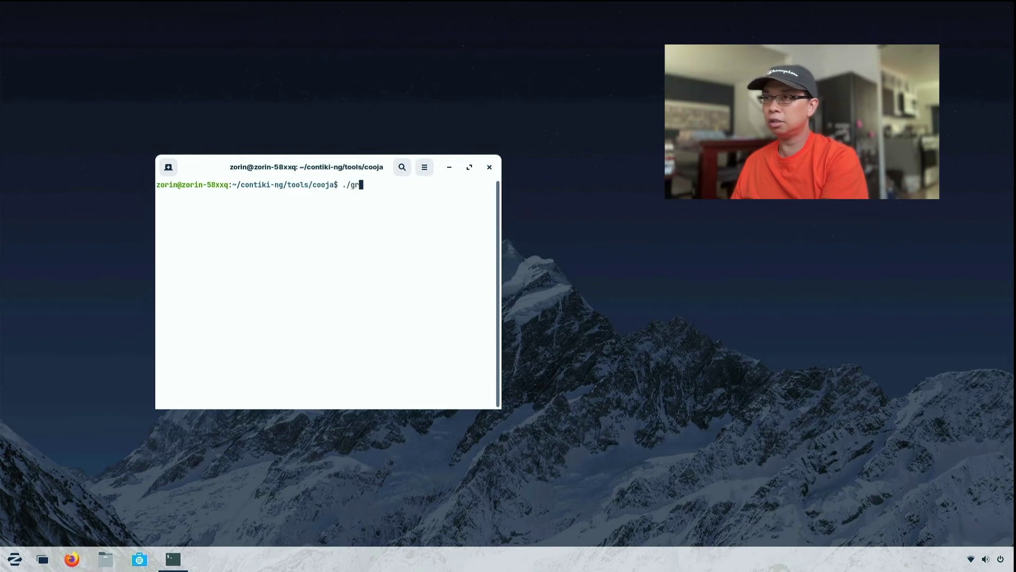
pyautogui.write('adlew ')
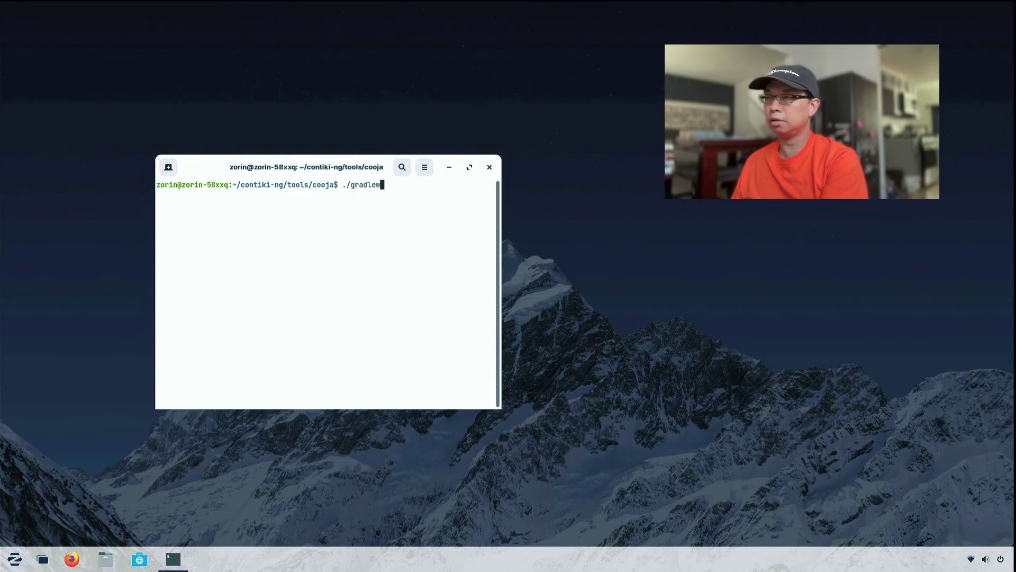
pyautogui.write('run')
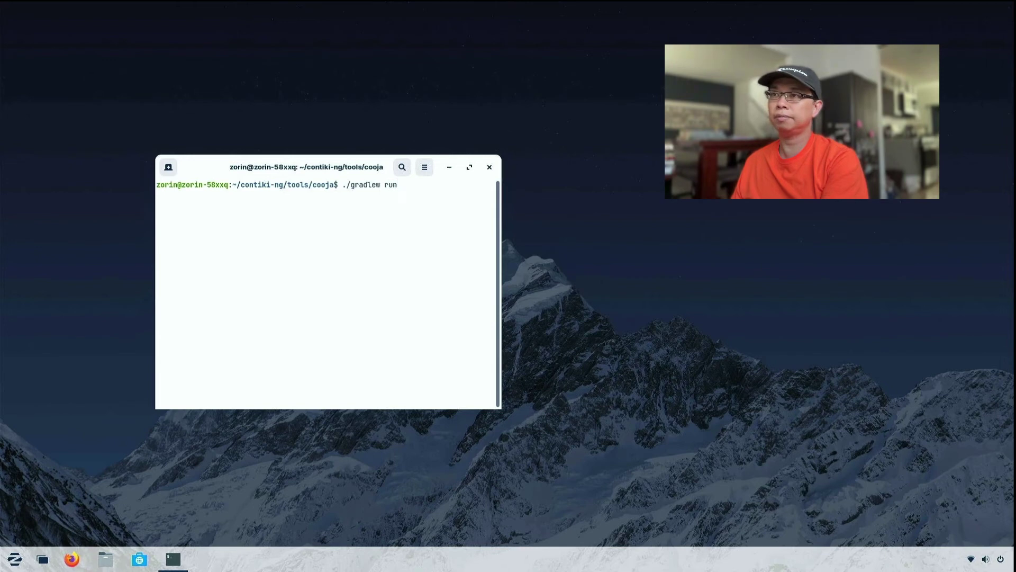
pyautogui.press('Return')
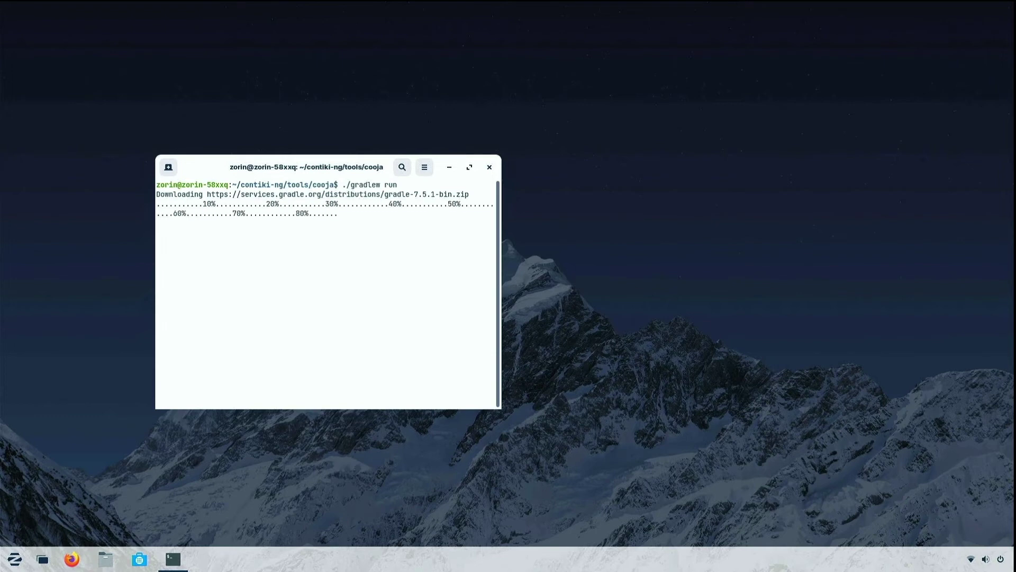
pyautogui.scroll(4, 340, 276)
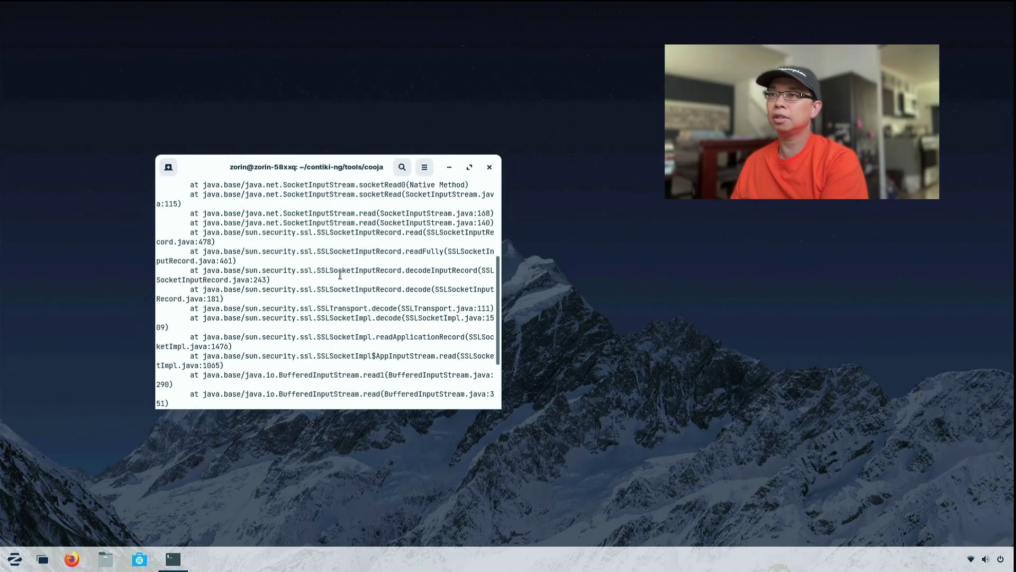
pyautogui.scroll(5, 340, 275)
pyautogui.scroll(1, 341, 275)
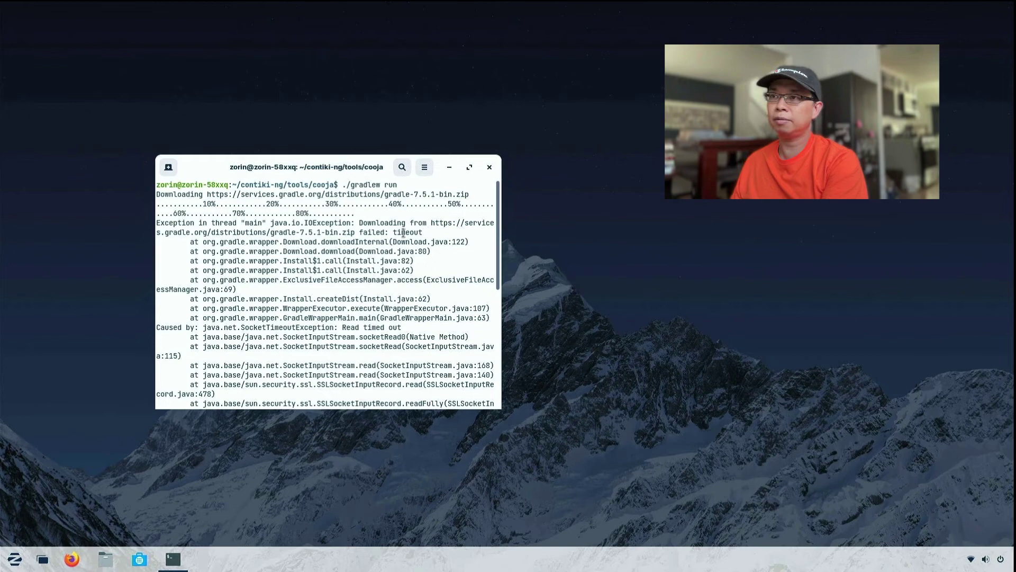
pyautogui.scroll(-5, 401, 251)
pyautogui.scroll(-5, 399, 255)
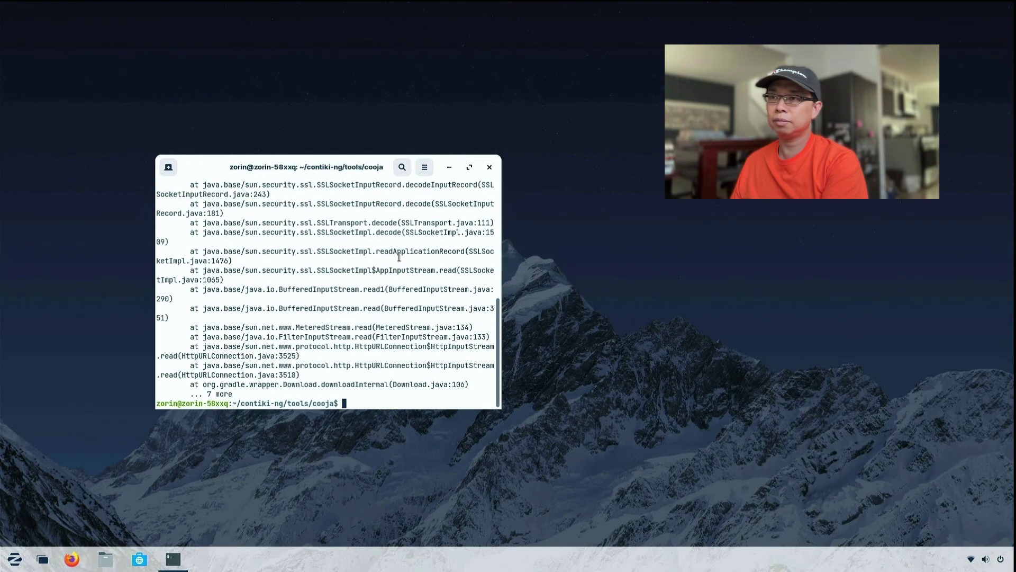
pyautogui.write('./gradlew run')
pyautogui.press('Return')
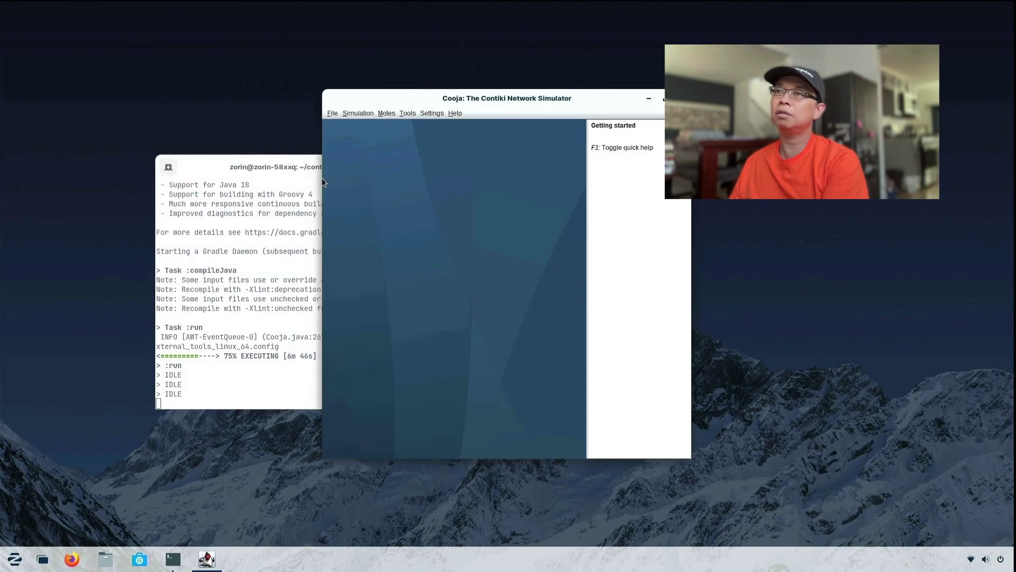
# Step: Widen the Cooja window and create a new simulation named 'Eka IPv6 Simulation'
pyautogui.moveTo(322, 181); pyautogui.dragTo(51, 196)
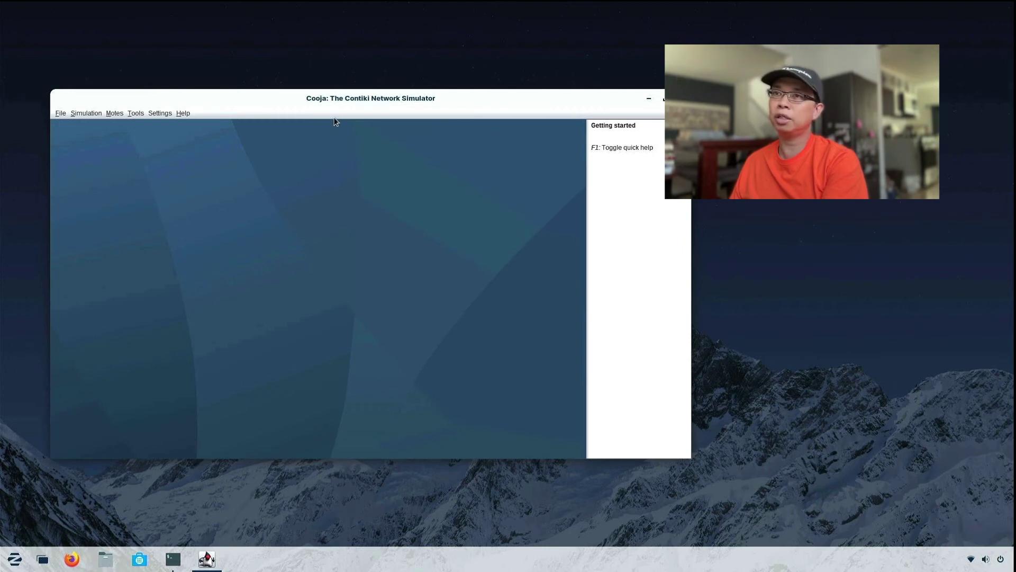
pyautogui.click(61, 114)
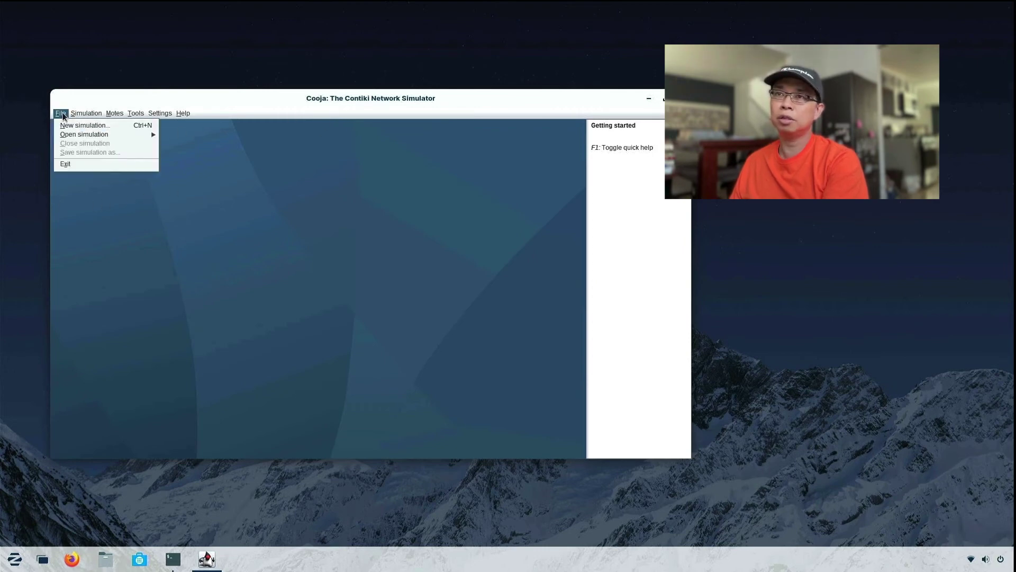
pyautogui.click(66, 125)
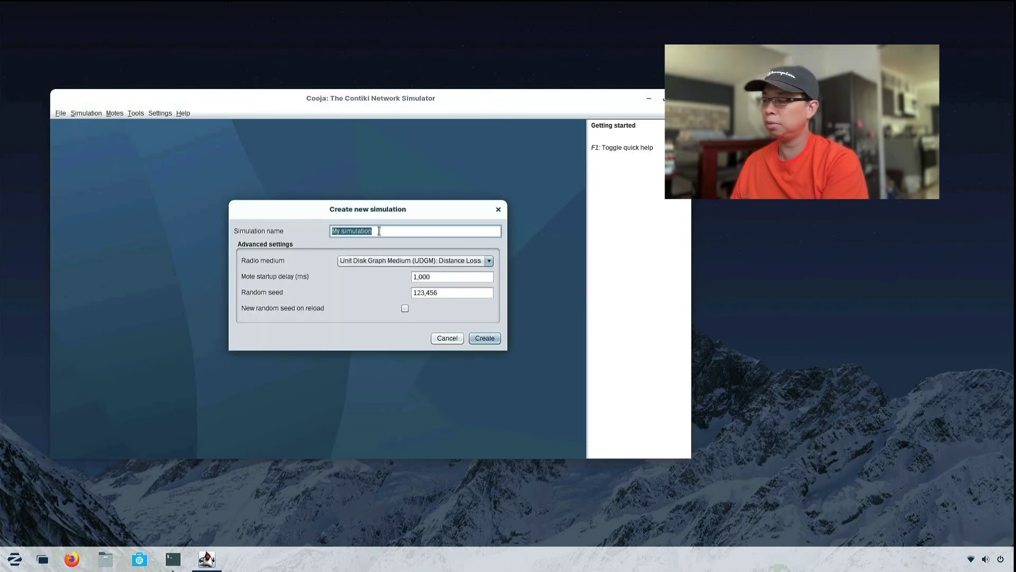
pyautogui.write('Eka')
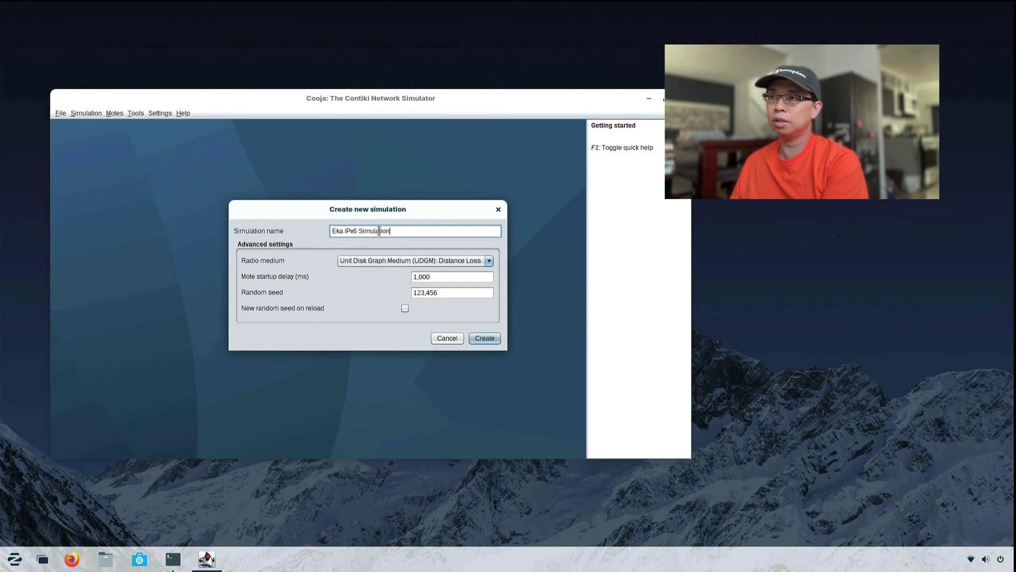
pyautogui.click(482, 338)
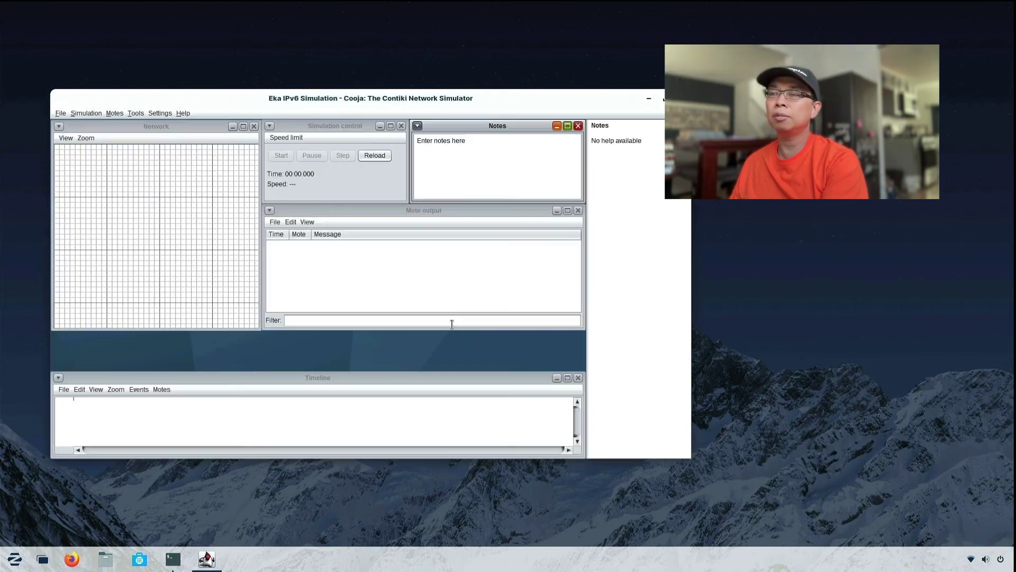
# Step: Begin a new Sky mote type and describe it as Server
pyautogui.click(112, 113)
pyautogui.moveTo(228, 129)
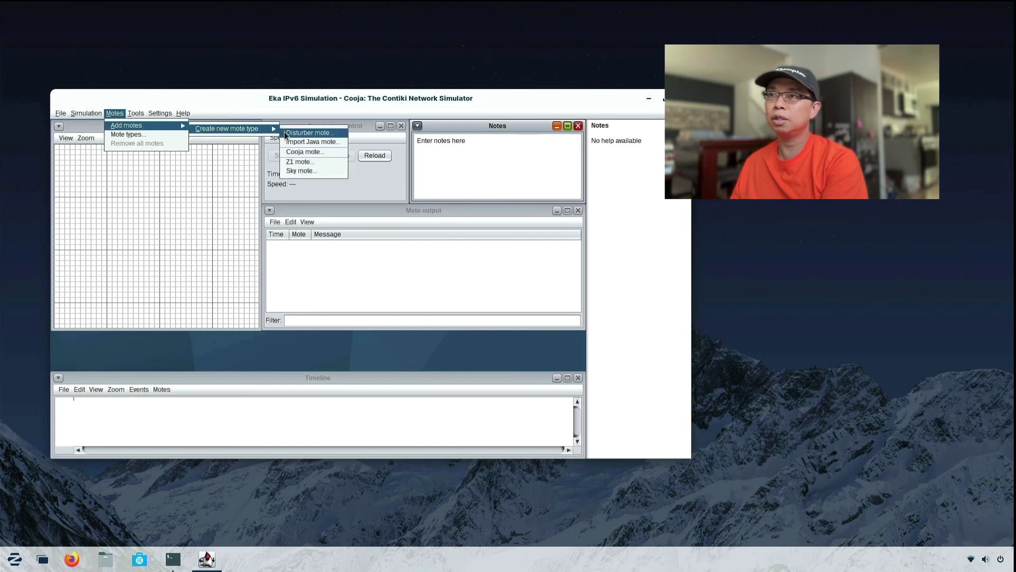
pyautogui.click(305, 171)
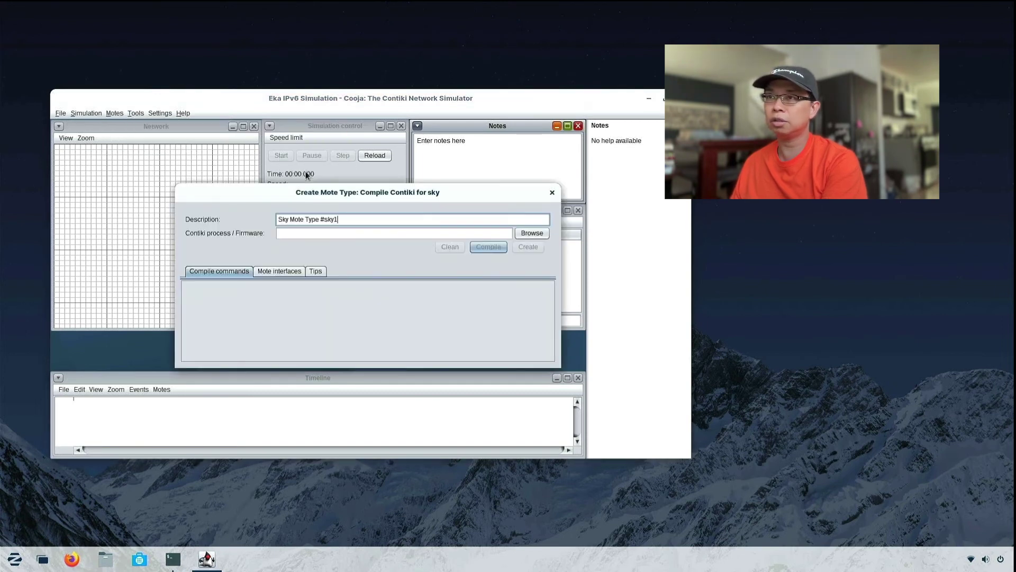
pyautogui.tripleClick(344, 220)
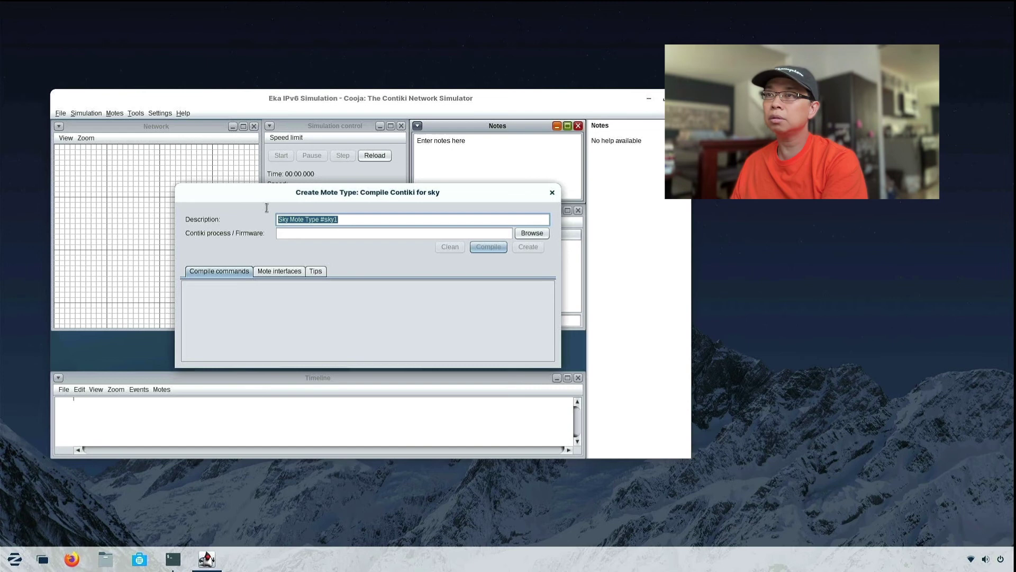
pyautogui.write('Server')
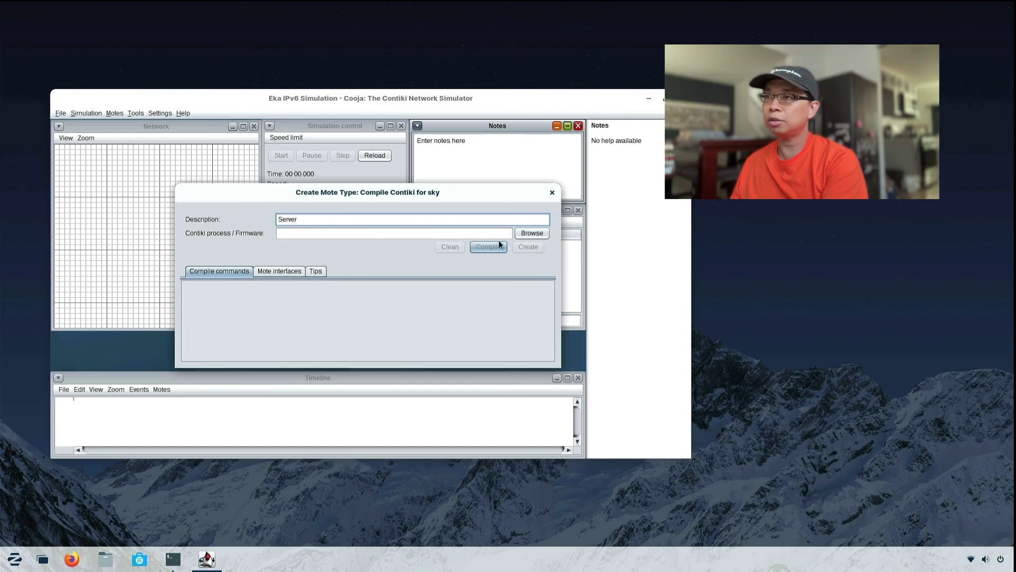
# Step: Compile the Server type from rpl-udp/udp-server.c, create it, and add five server motes
pyautogui.click(524, 233)
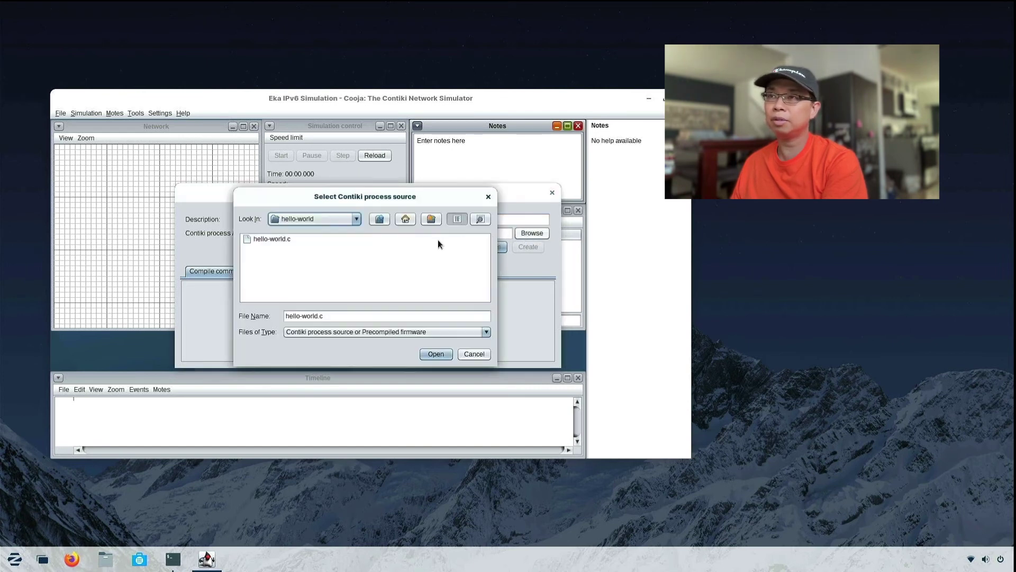
pyautogui.click(356, 219)
pyautogui.click(347, 273)
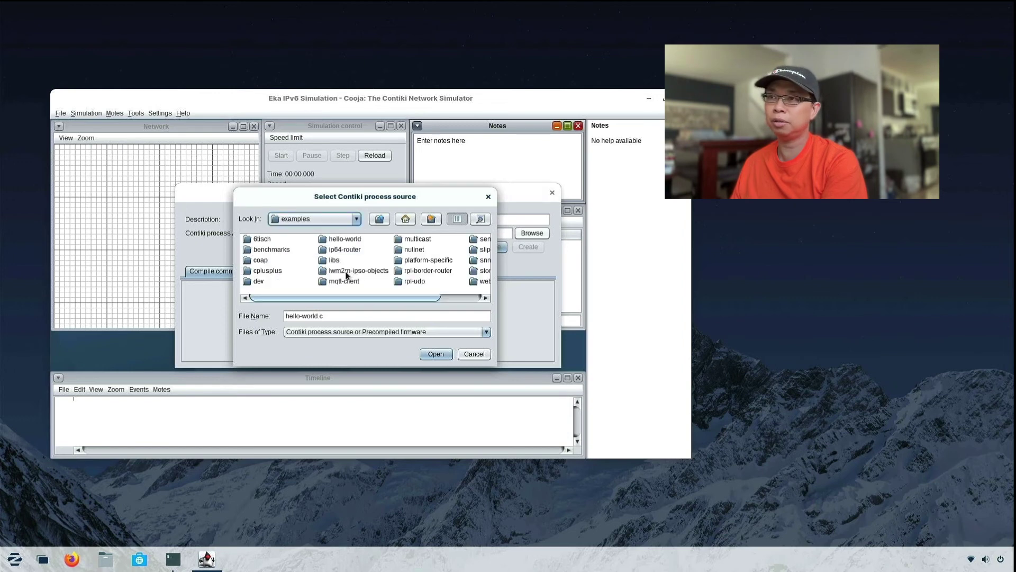
pyautogui.doubleClick(405, 282)
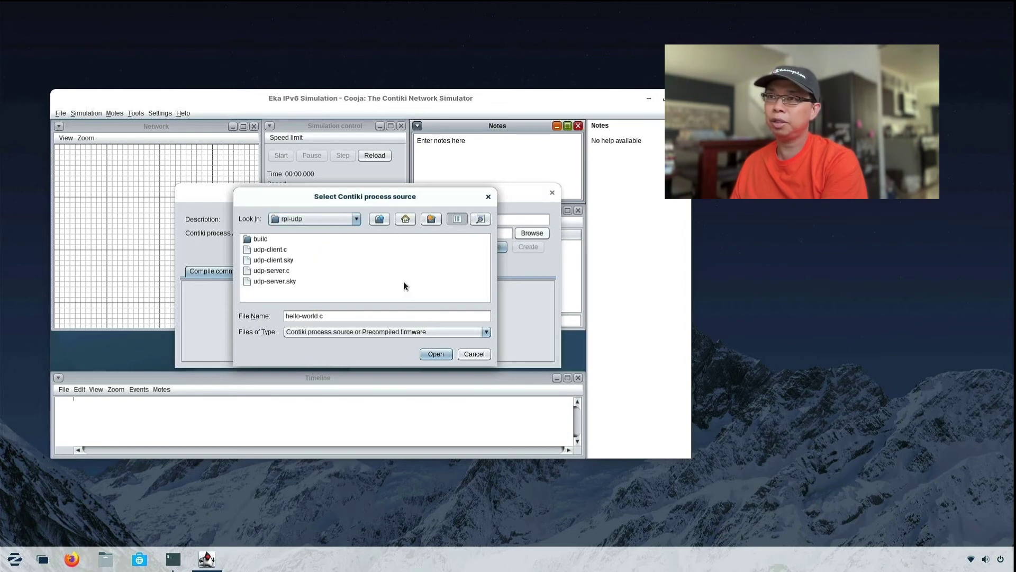
pyautogui.doubleClick(278, 271)
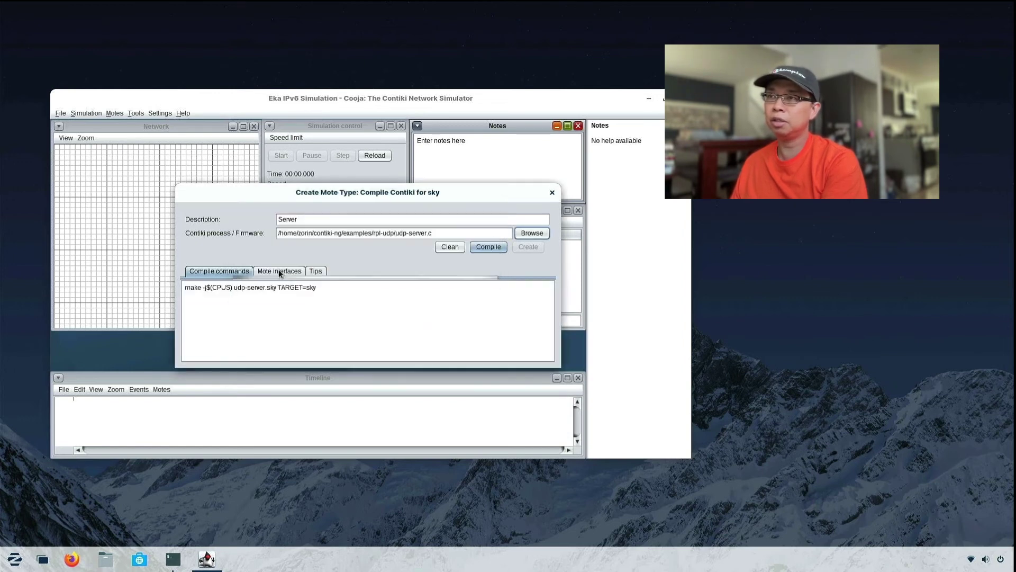
pyautogui.click(486, 246)
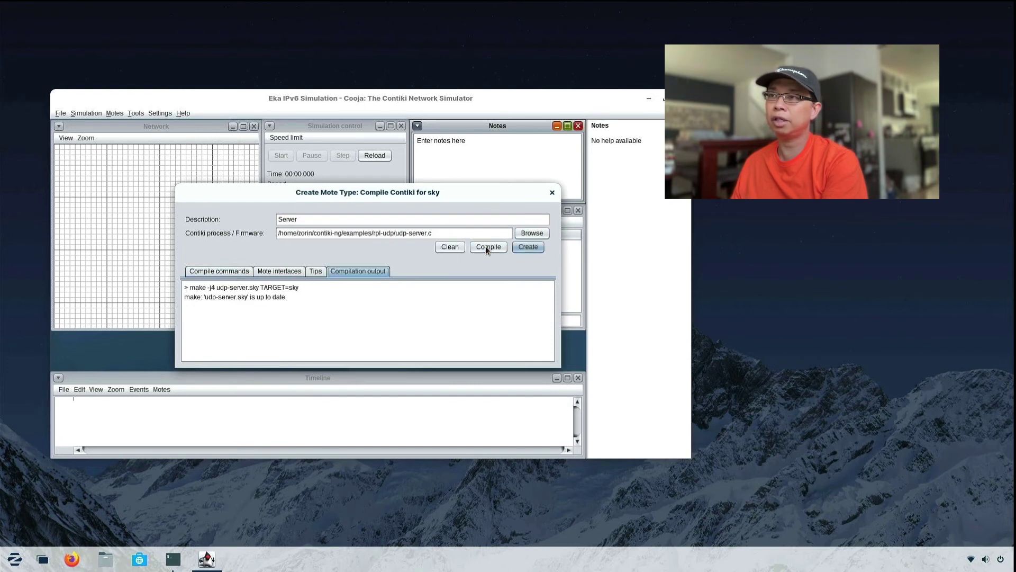
pyautogui.click(528, 248)
pyautogui.write('5')
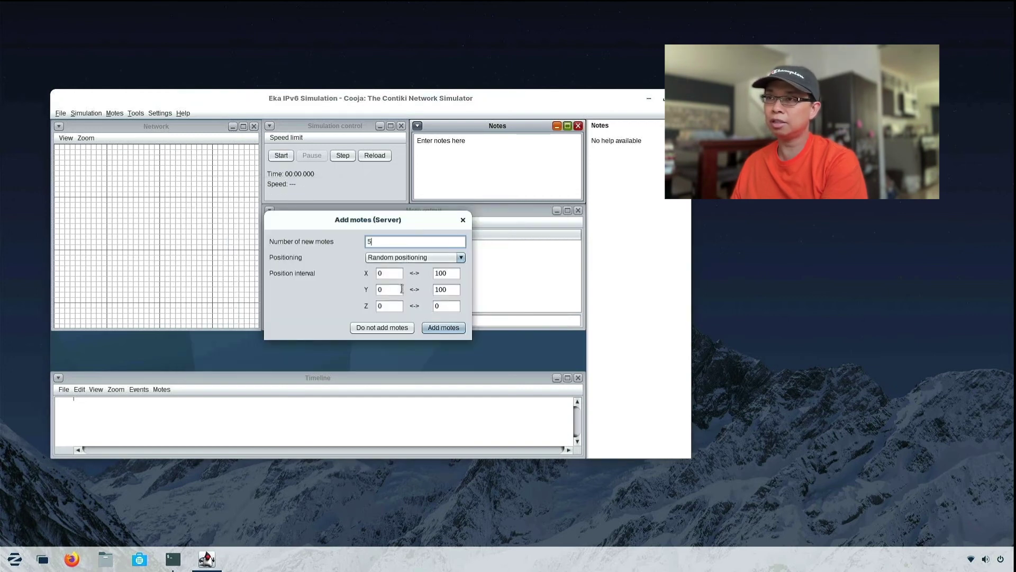
pyautogui.click(437, 328)
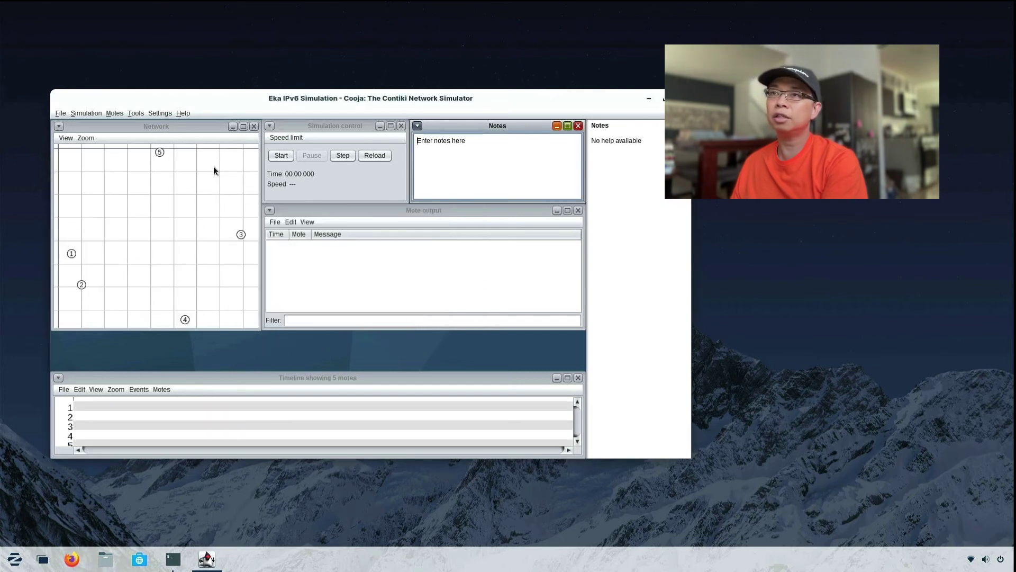
# Step: Begin another Sky mote type and describe it as Client
pyautogui.click(114, 113)
pyautogui.moveTo(126, 126)
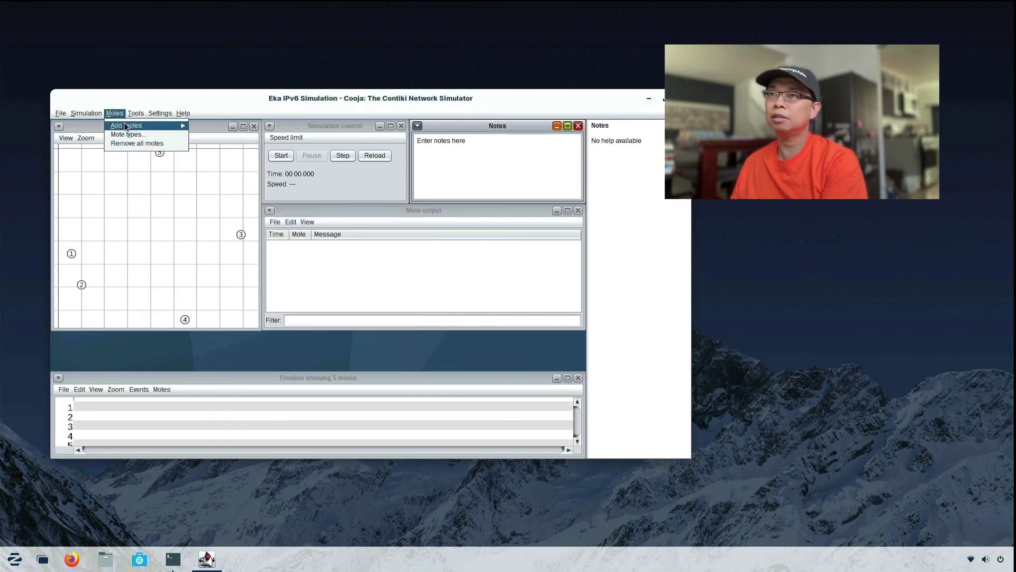
pyautogui.moveTo(227, 138)
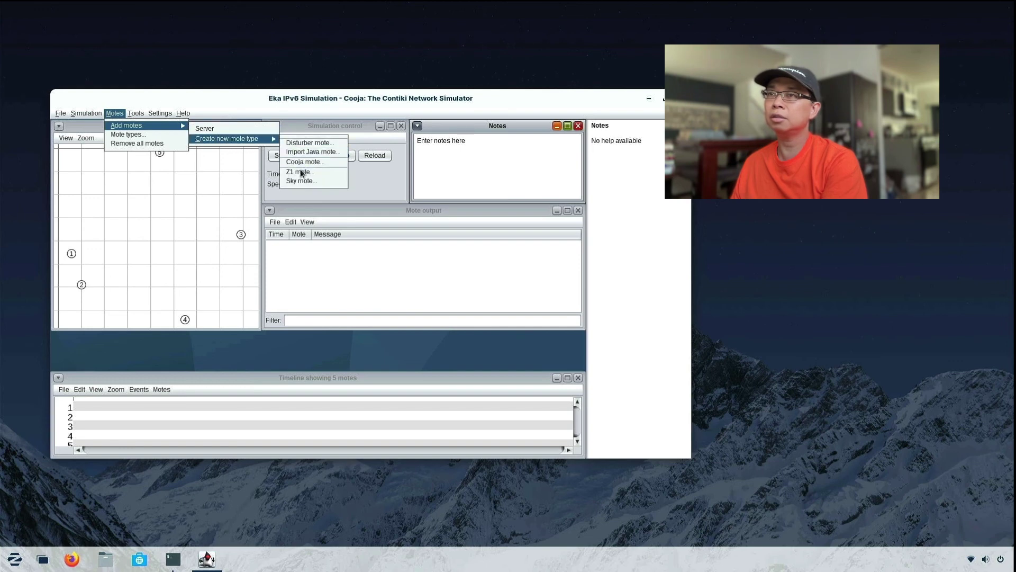
pyautogui.click(309, 181)
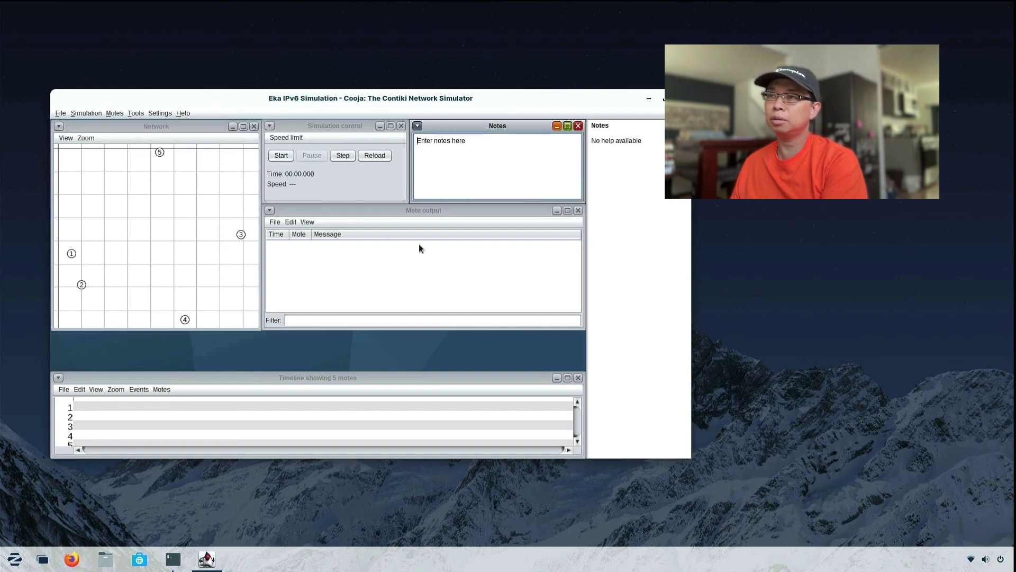
pyautogui.moveTo(353, 219); pyautogui.dragTo(279, 209)
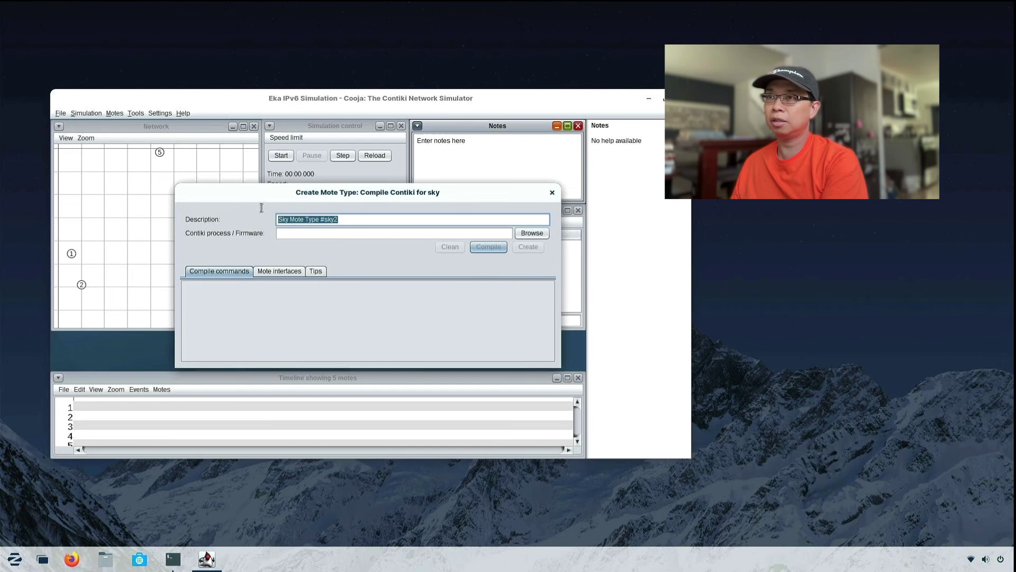
pyautogui.write('Client')
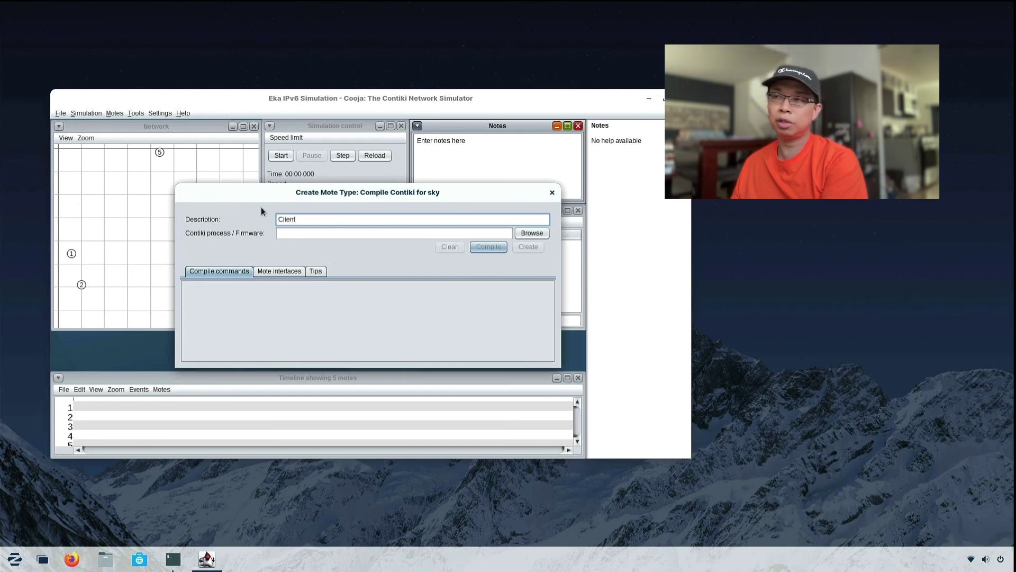
# Step: Compile the Client type from udp-client.c, create it, and add five client motes
pyautogui.click(525, 234)
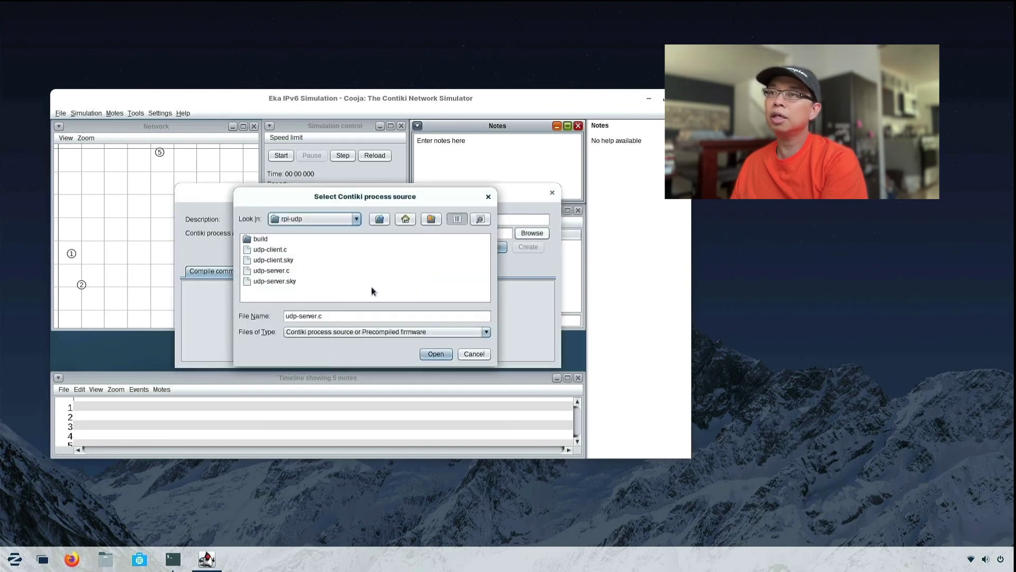
pyautogui.doubleClick(274, 248)
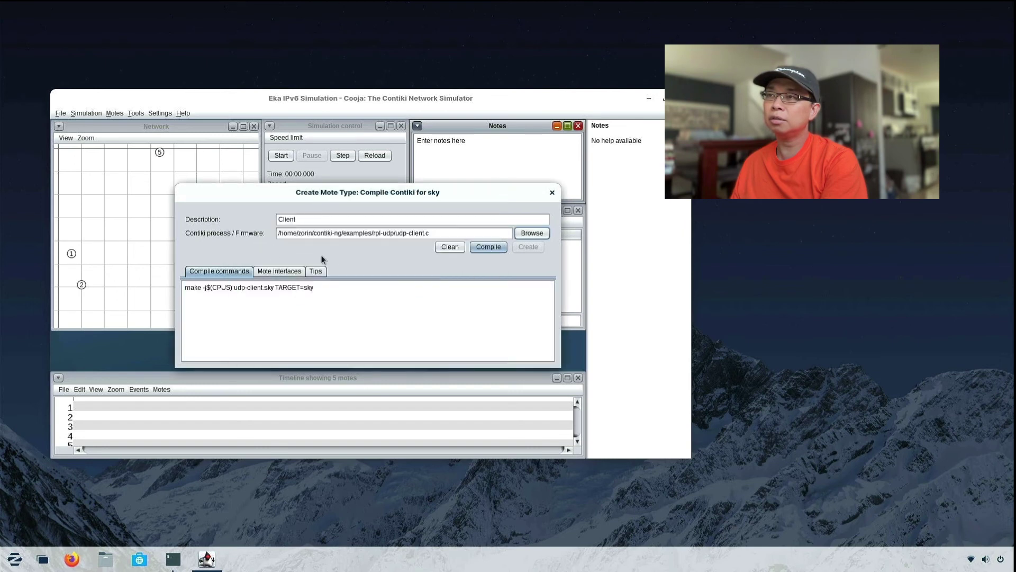
pyautogui.click(488, 247)
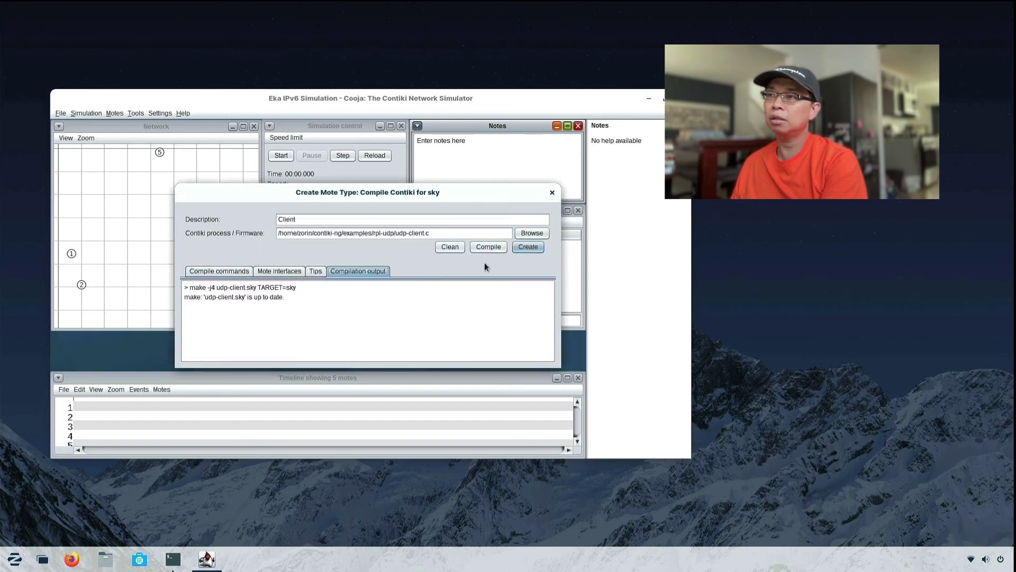
pyautogui.click(532, 247)
pyautogui.write('5')
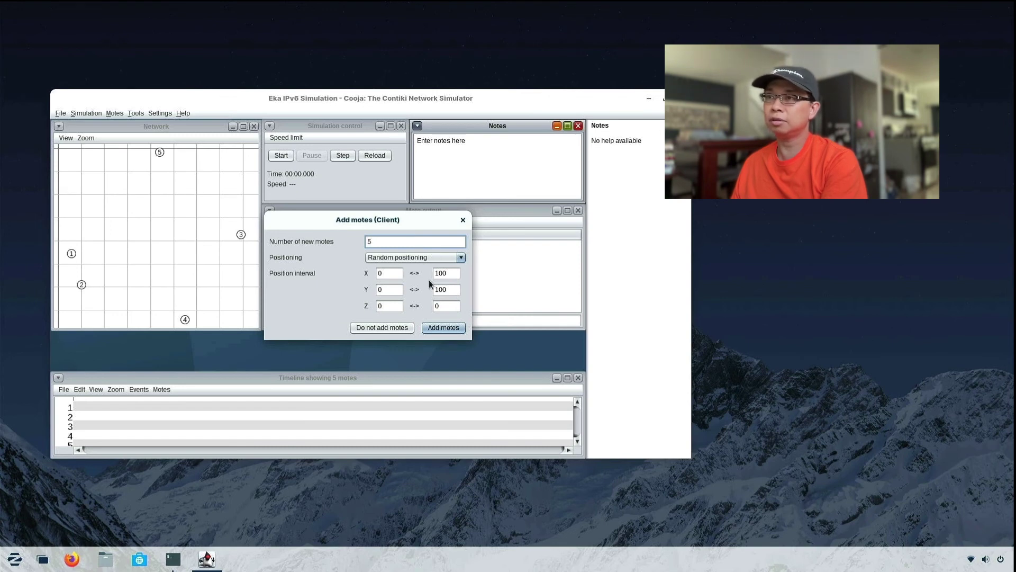
pyautogui.click(449, 327)
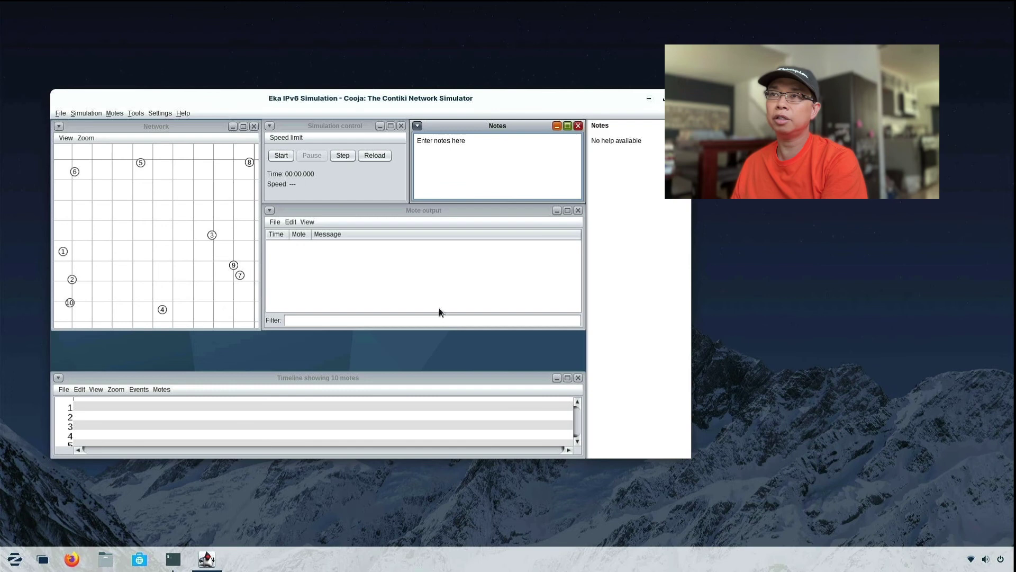
# Step: Start the simulation, enlarge the mote output log, select mote 3, and move mote 9 centrally
pyautogui.click(280, 155)
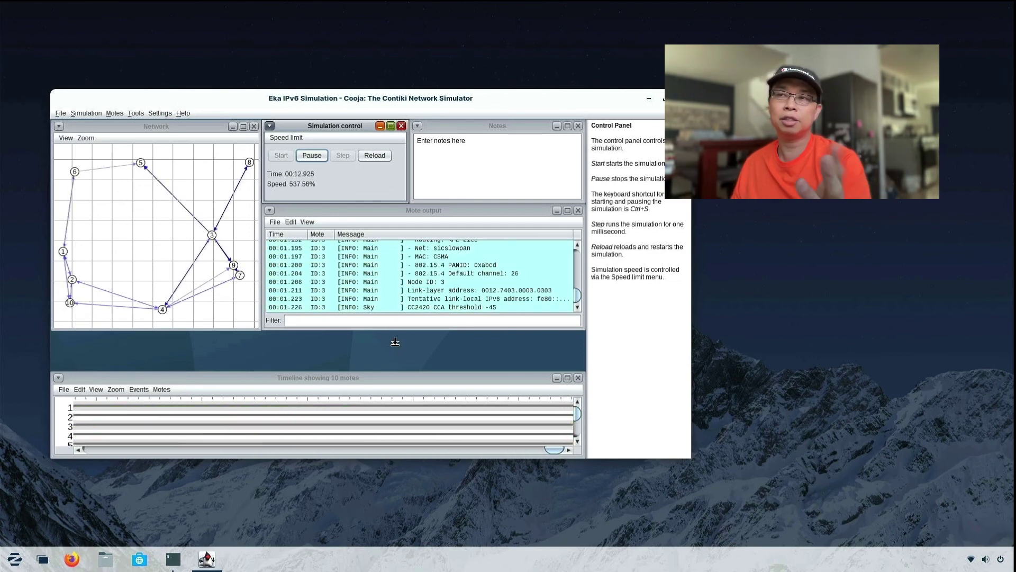
pyautogui.moveTo(395, 342); pyautogui.dragTo(400, 368)
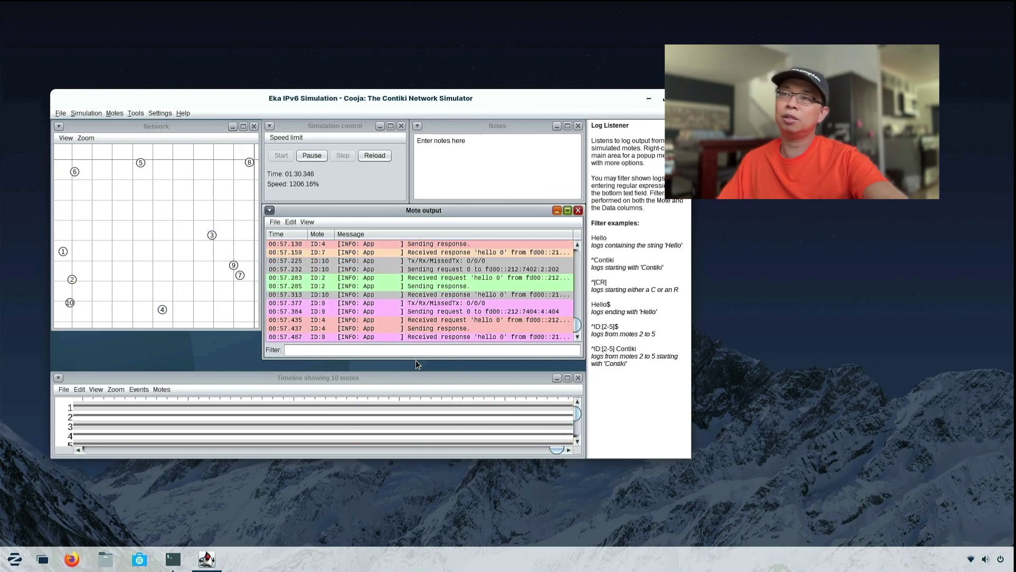
pyautogui.click(212, 235)
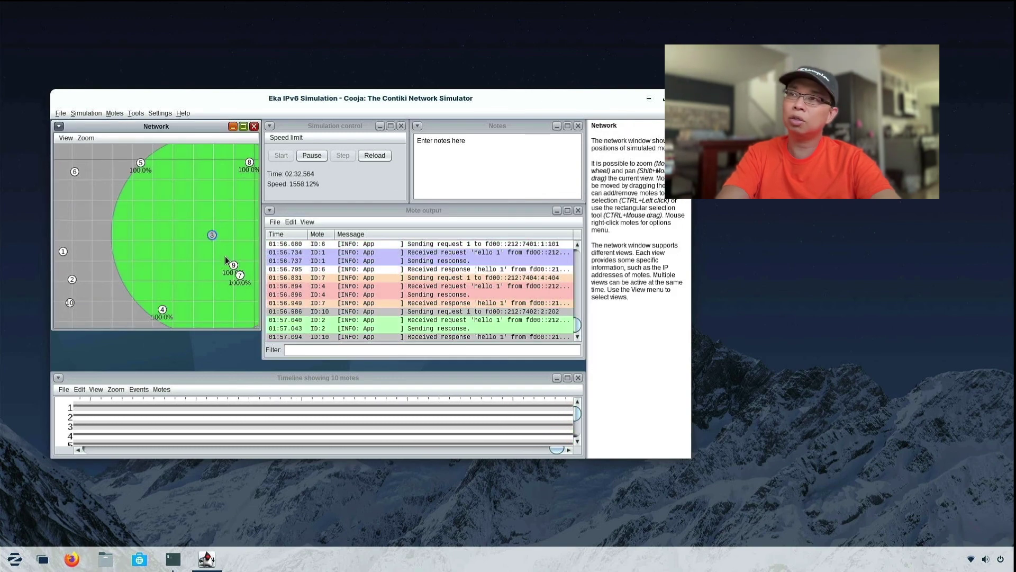
pyautogui.moveTo(234, 264)
pyautogui.mouseDown()
pyautogui.moveTo(173, 255)
pyautogui.moveTo(145, 235)
pyautogui.mouseUp()
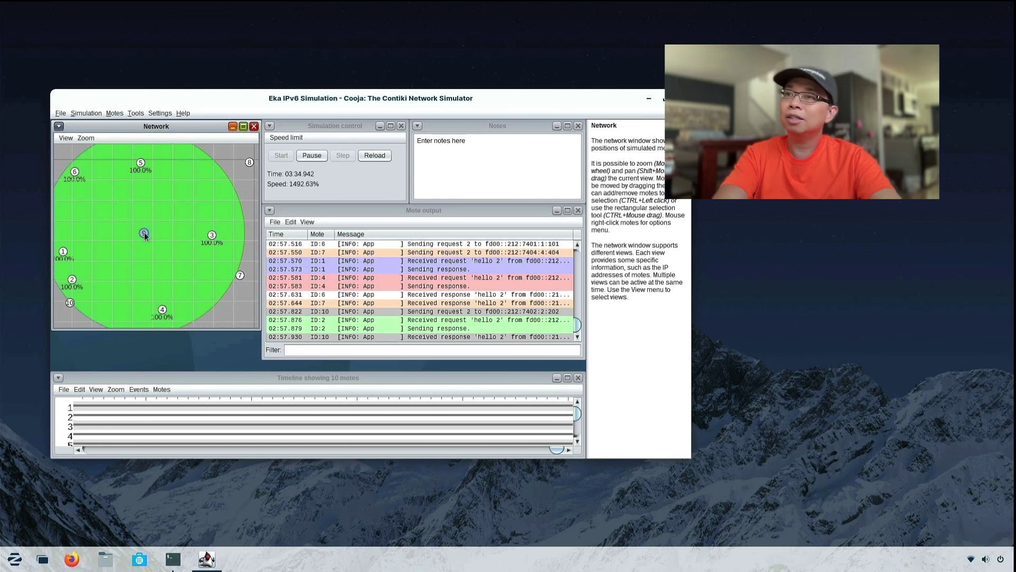